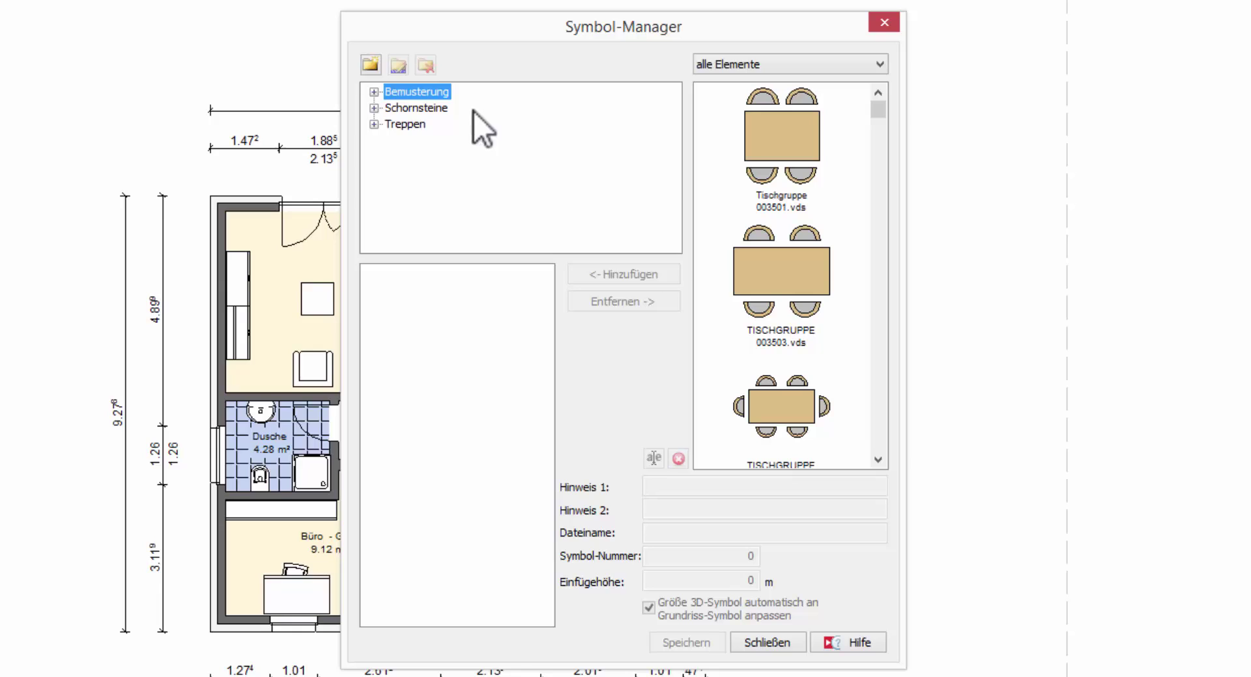
Expand Bemusterung > 01 Standard-Vi > 01 Wohnen und Schlafen and select 01 Schränke, Sideboards.
click(375, 92)
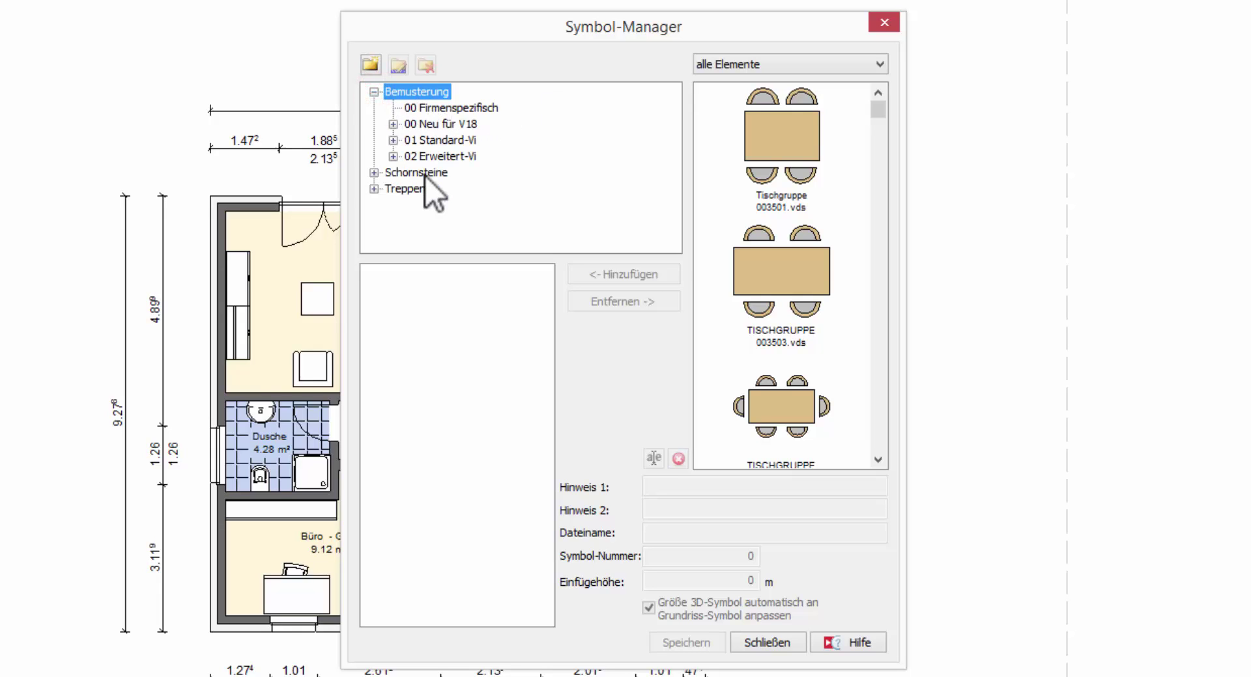
click(393, 140)
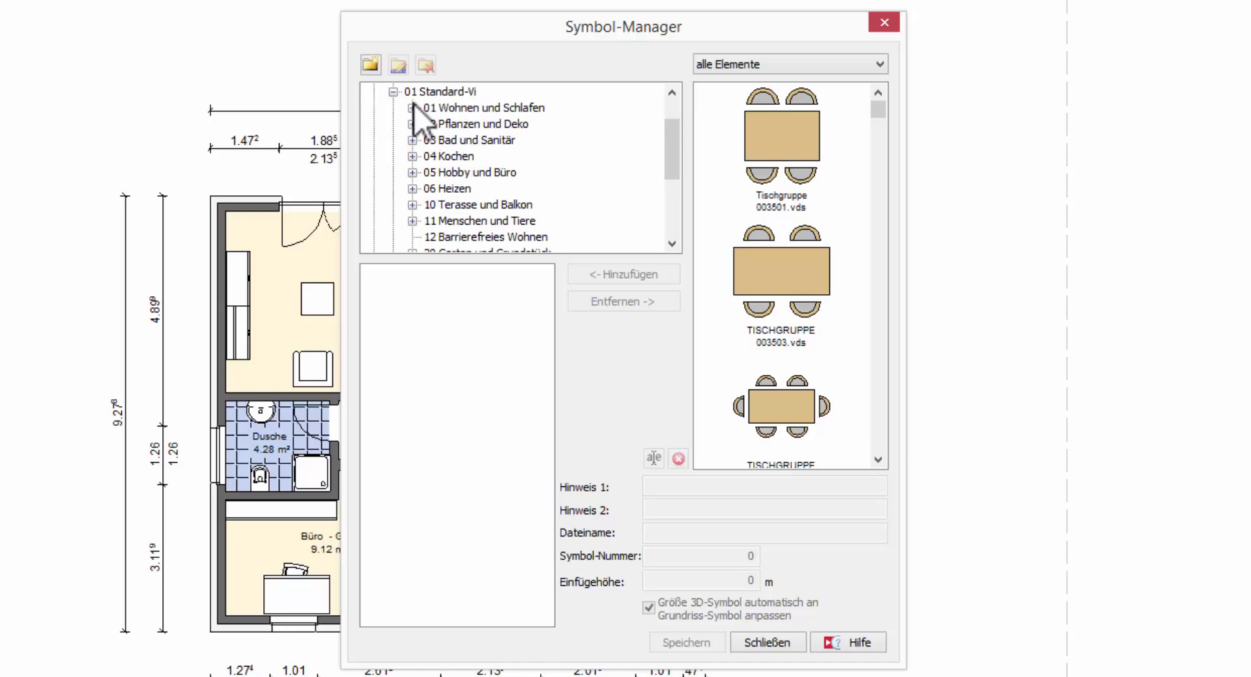
click(411, 107)
click(432, 123)
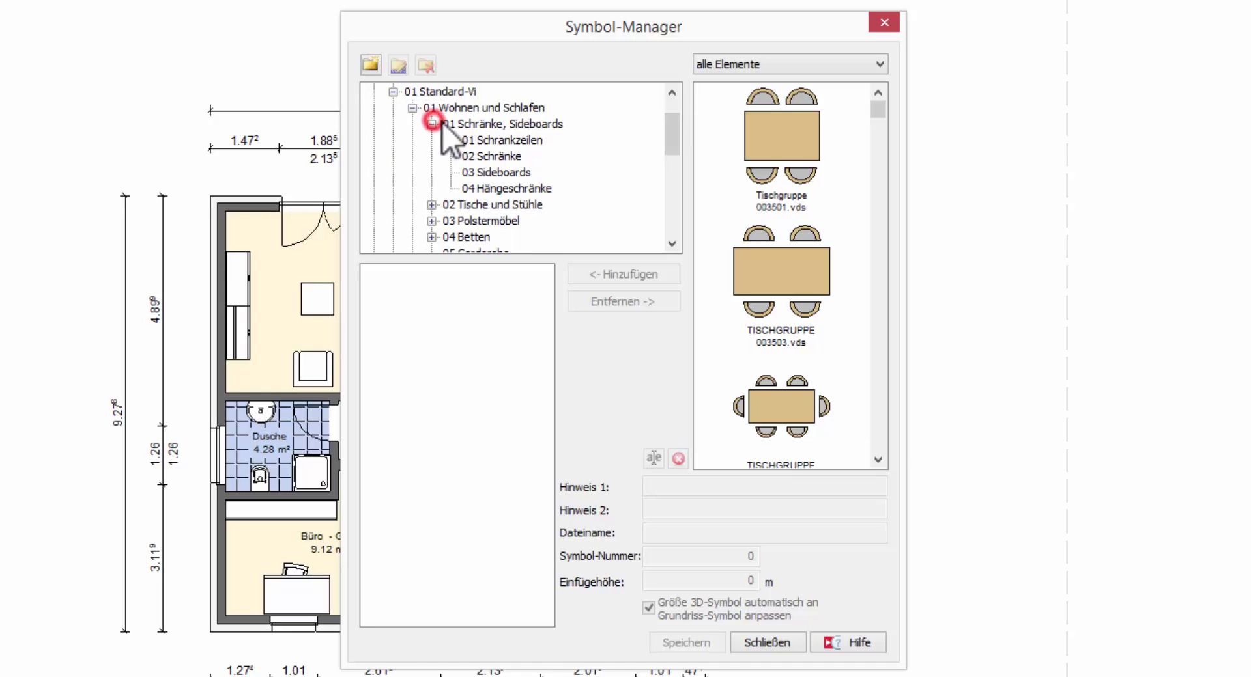
click(456, 123)
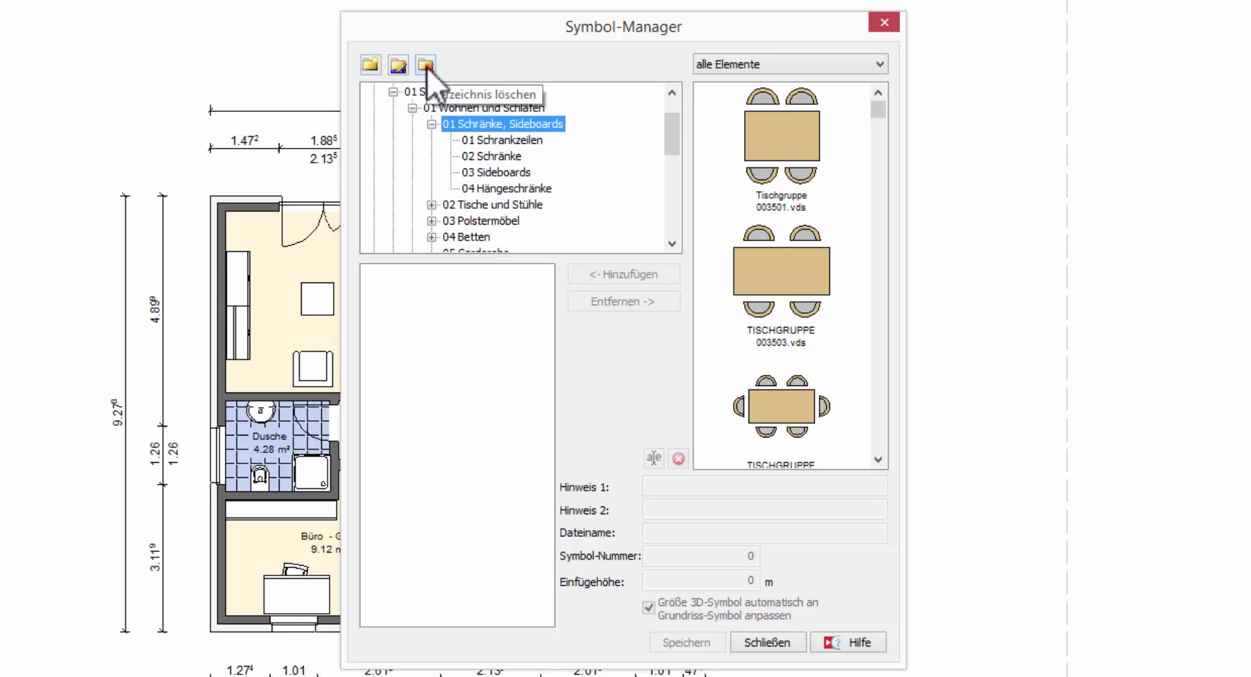
Show the 01 Schrankzeilen symbols and scroll through the list.
click(486, 140)
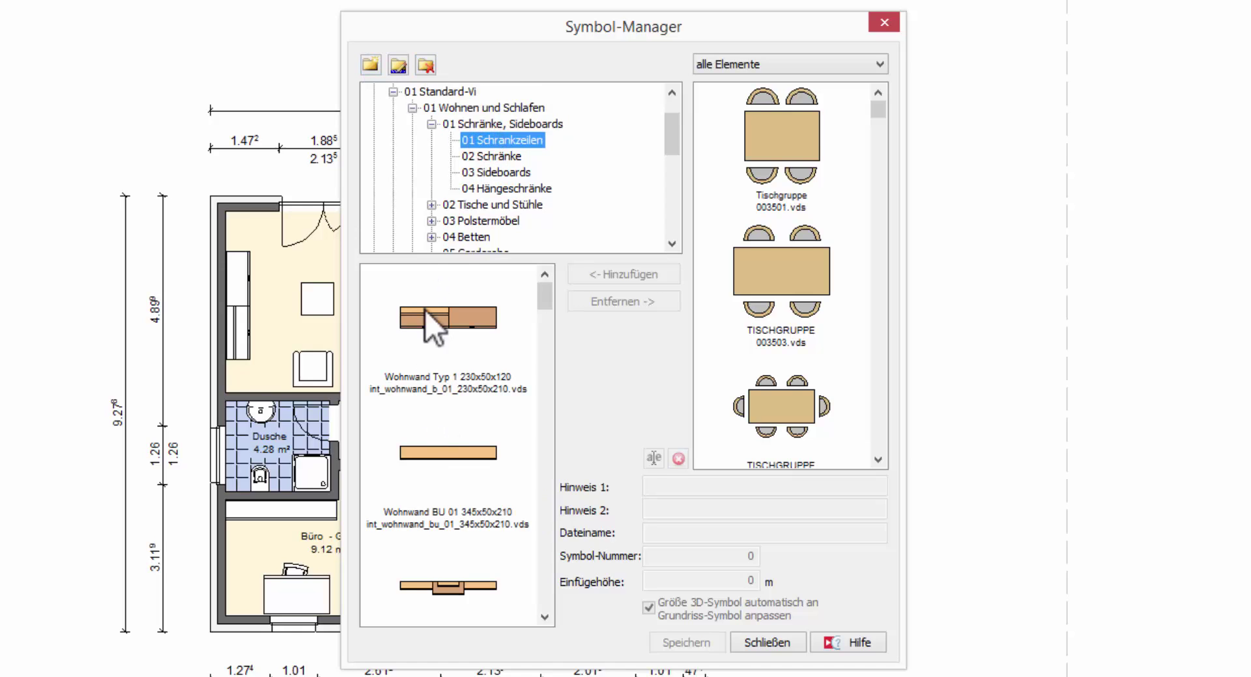
click(544, 310)
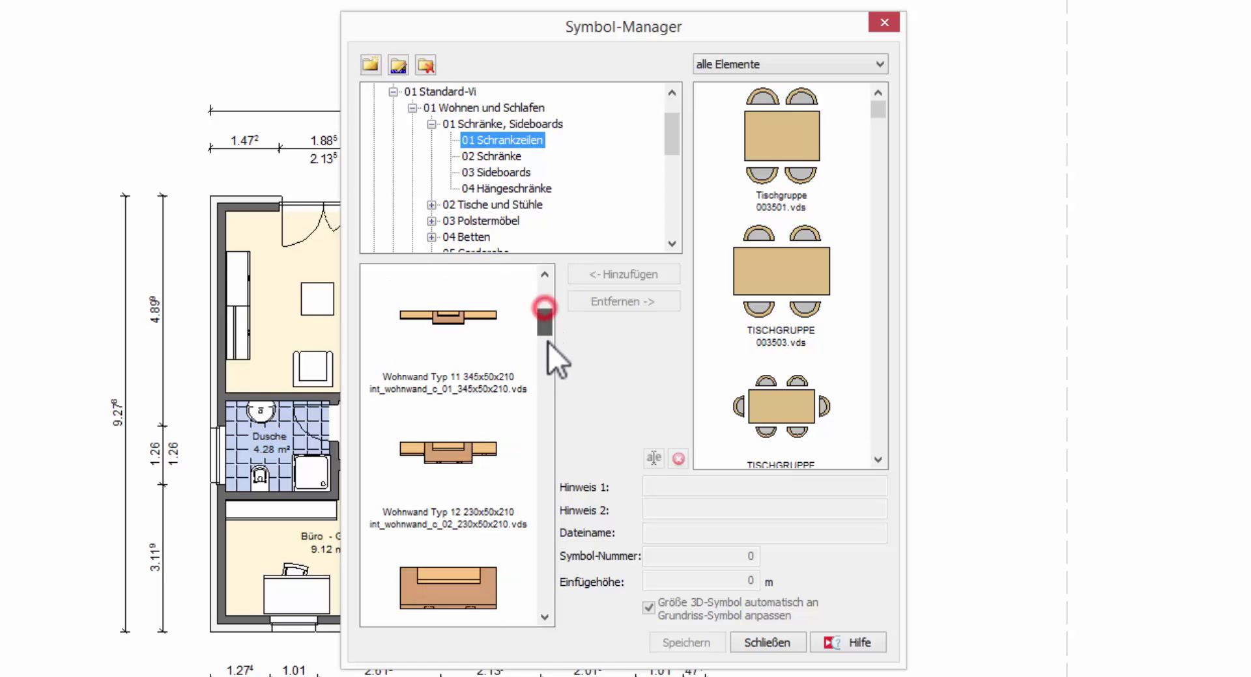
mouse_move(547, 343)
mouse_down()
mouse_move(549, 620)
mouse_move(536, 281)
mouse_up()
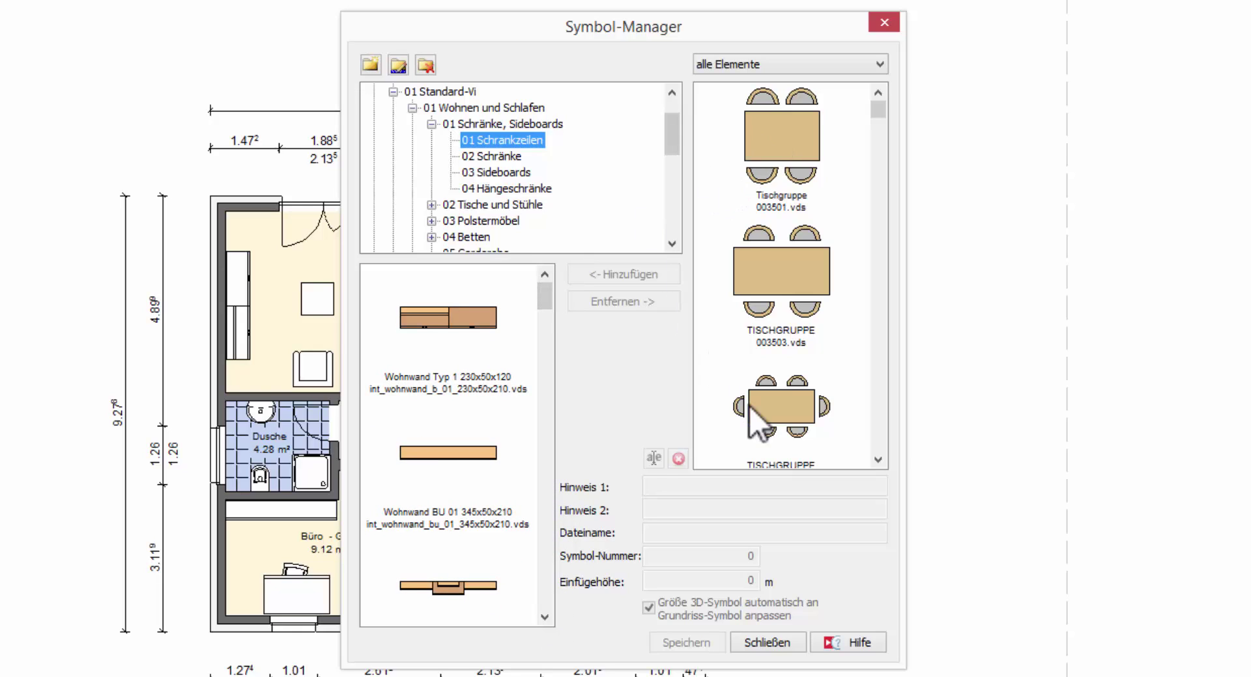
Filter the catalogue to 'nicht zugeordnete Elemente' and reselect 01 Schrankzeilen.
click(880, 64)
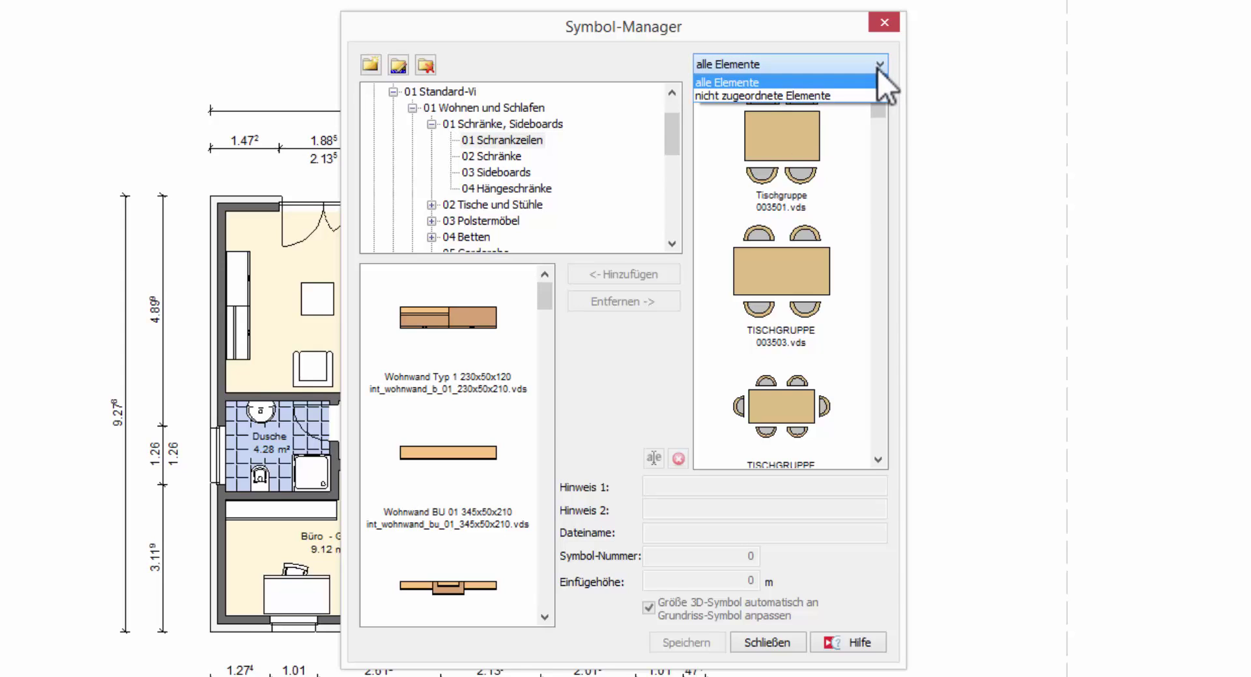
click(854, 94)
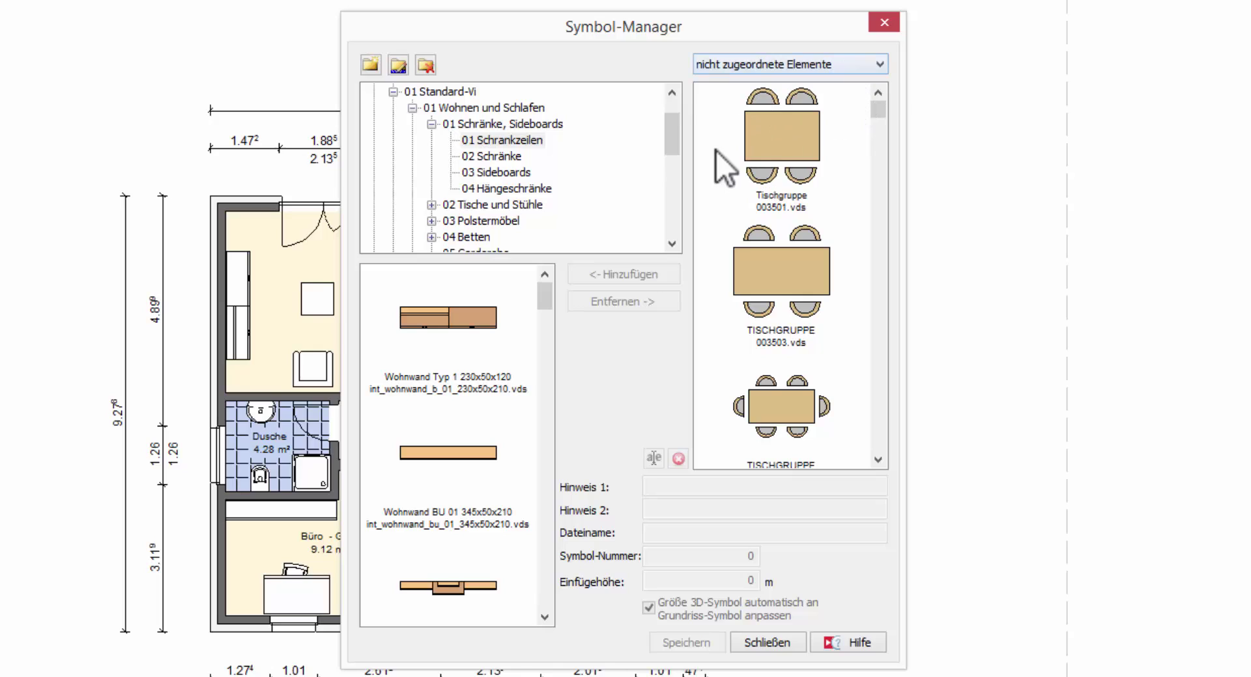
click(513, 141)
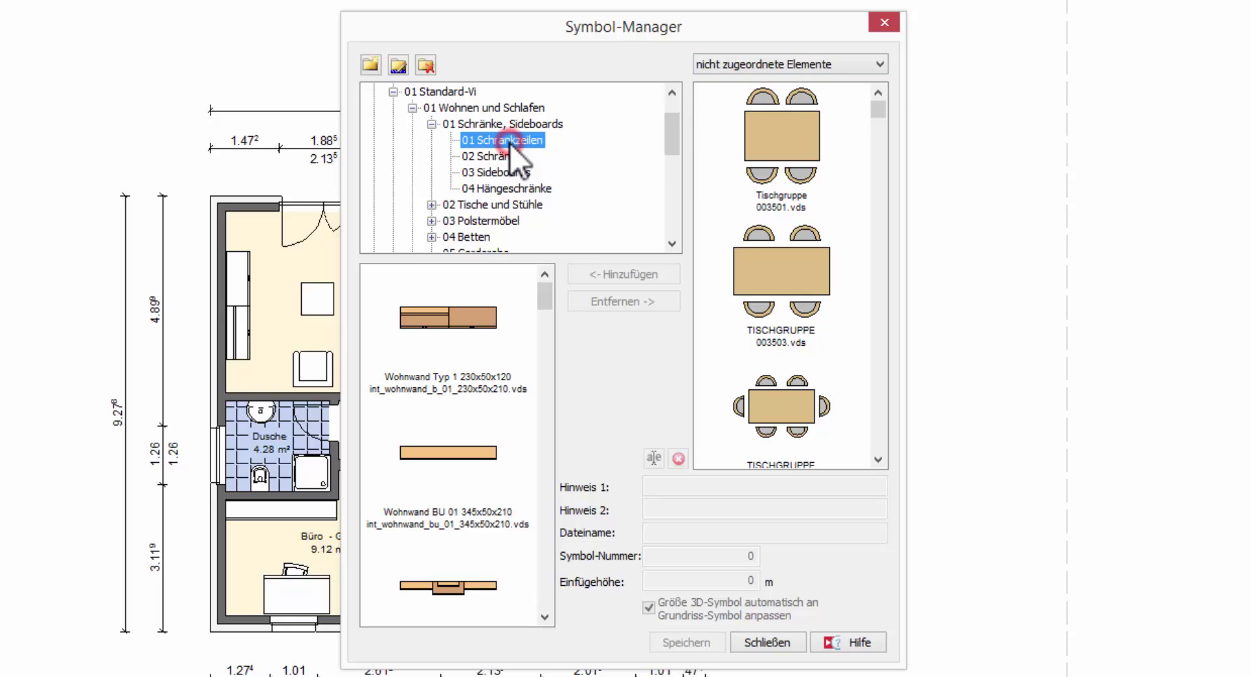
mouse_move(882, 116)
mouse_down()
mouse_move(870, 404)
mouse_move(873, 190)
mouse_up()
click(770, 141)
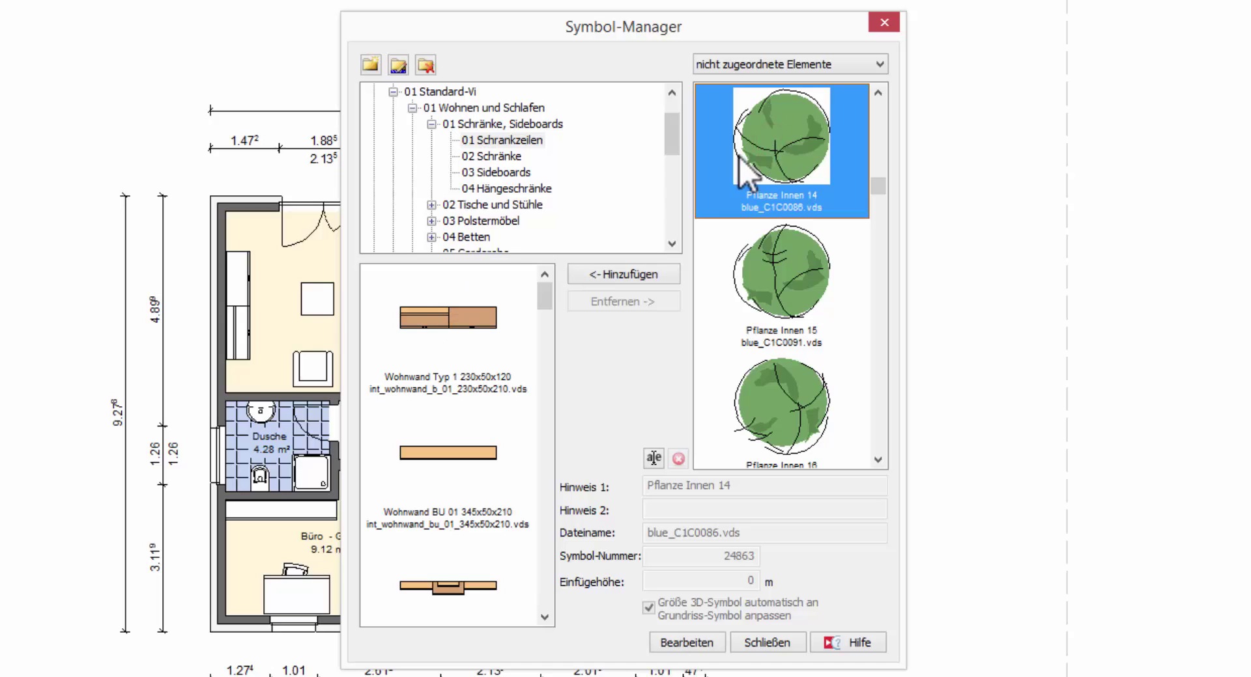
click(627, 274)
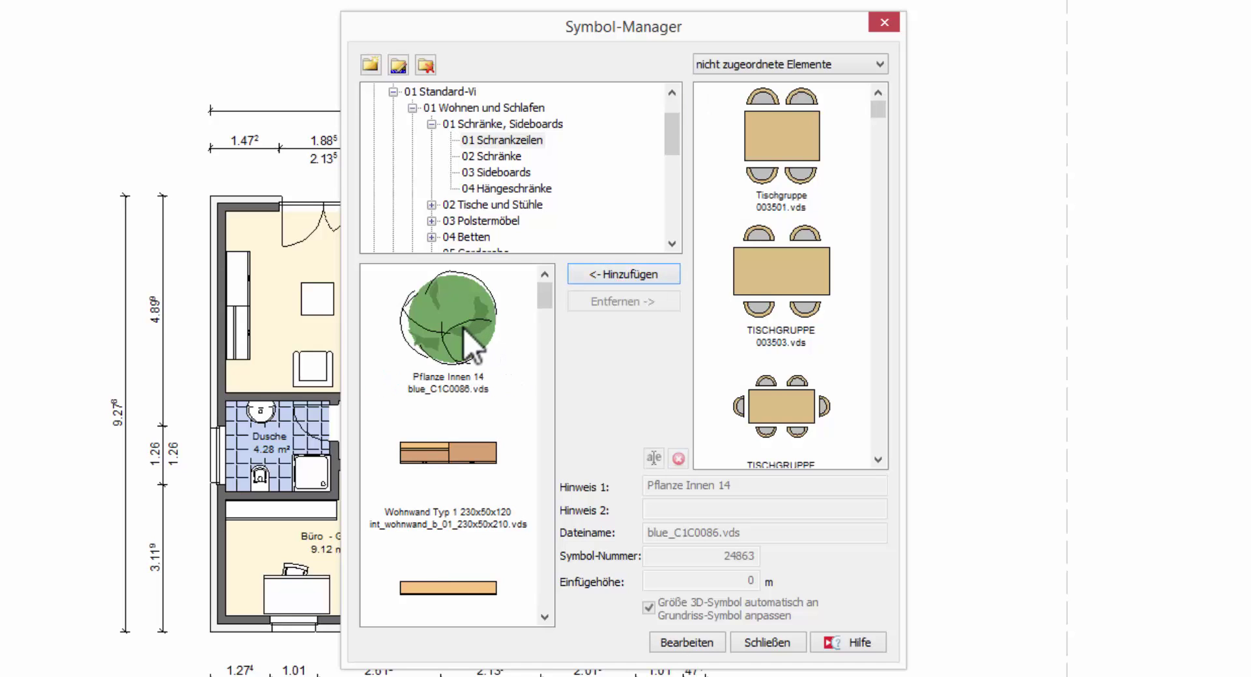
click(464, 327)
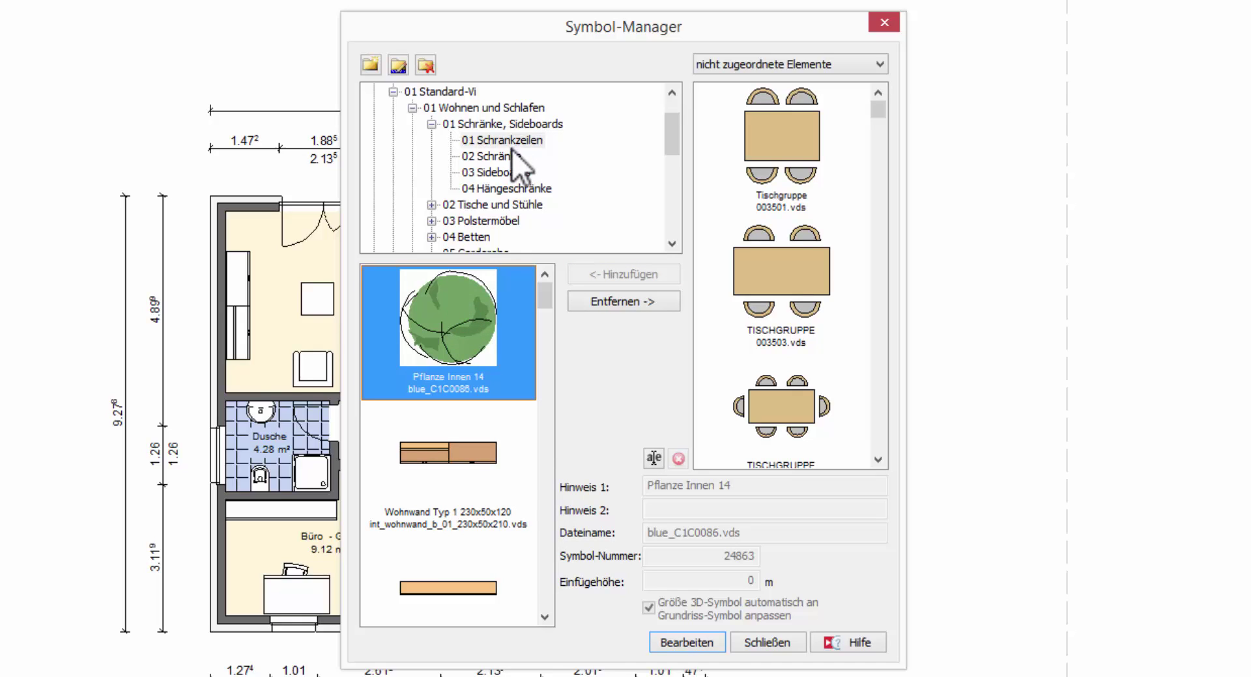
click(597, 304)
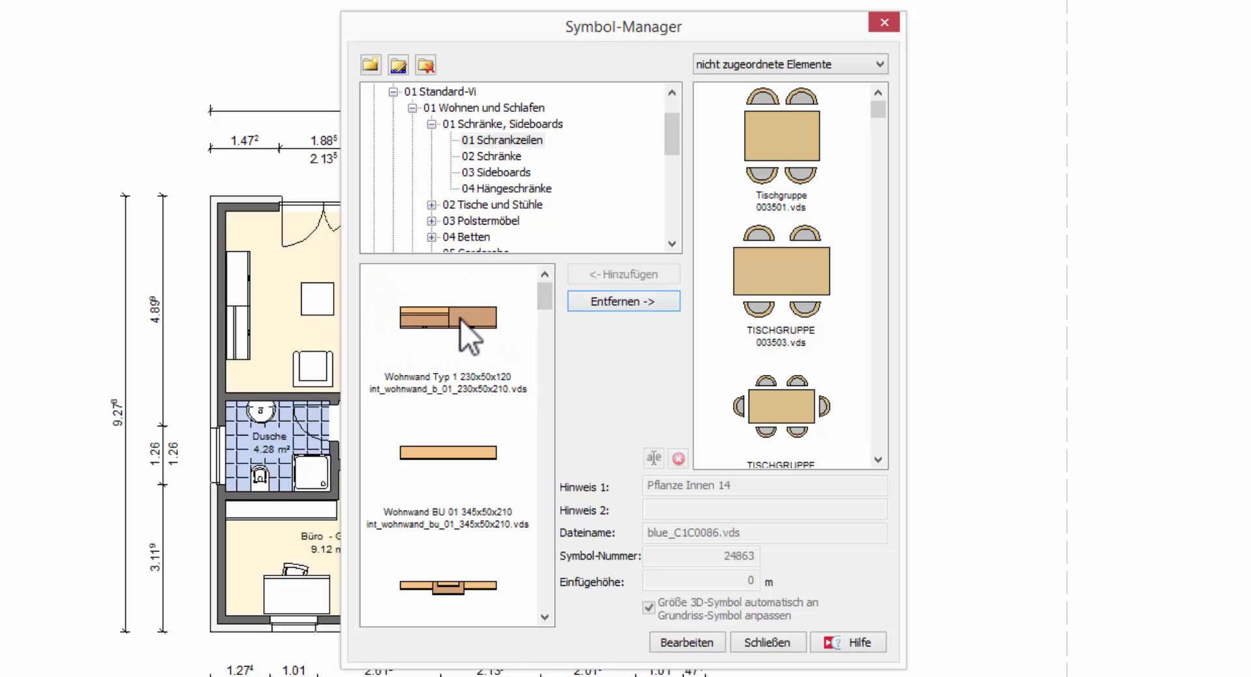
click(459, 319)
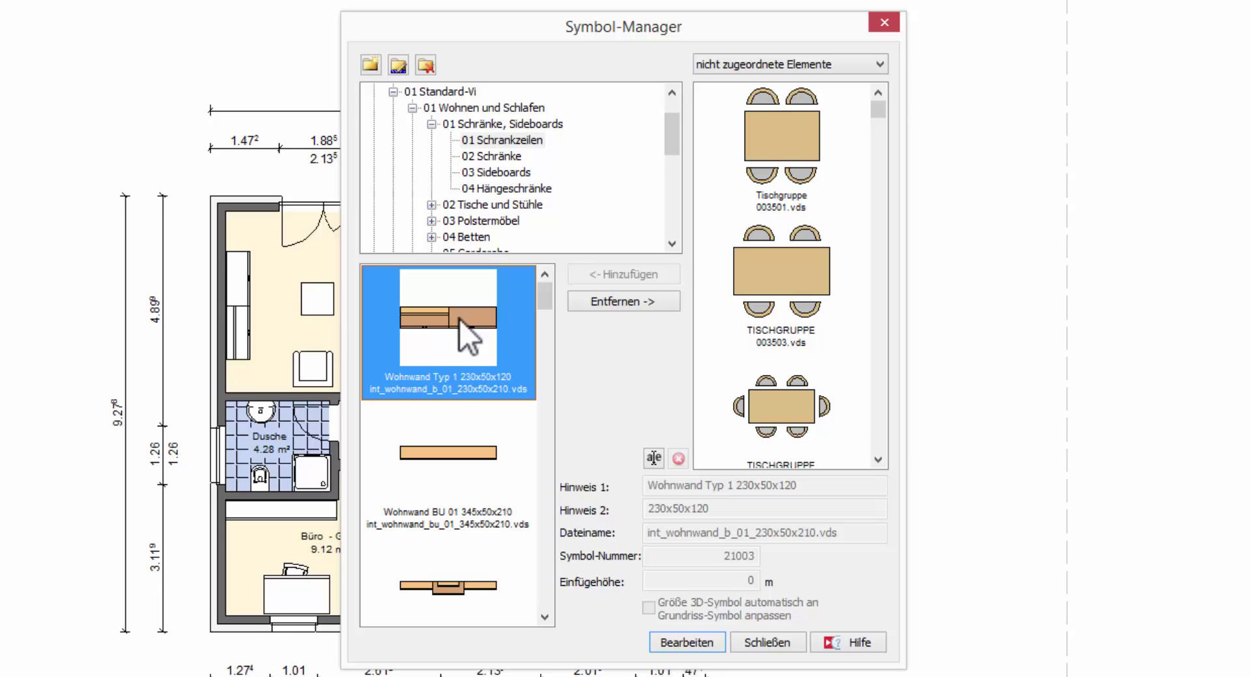
click(778, 269)
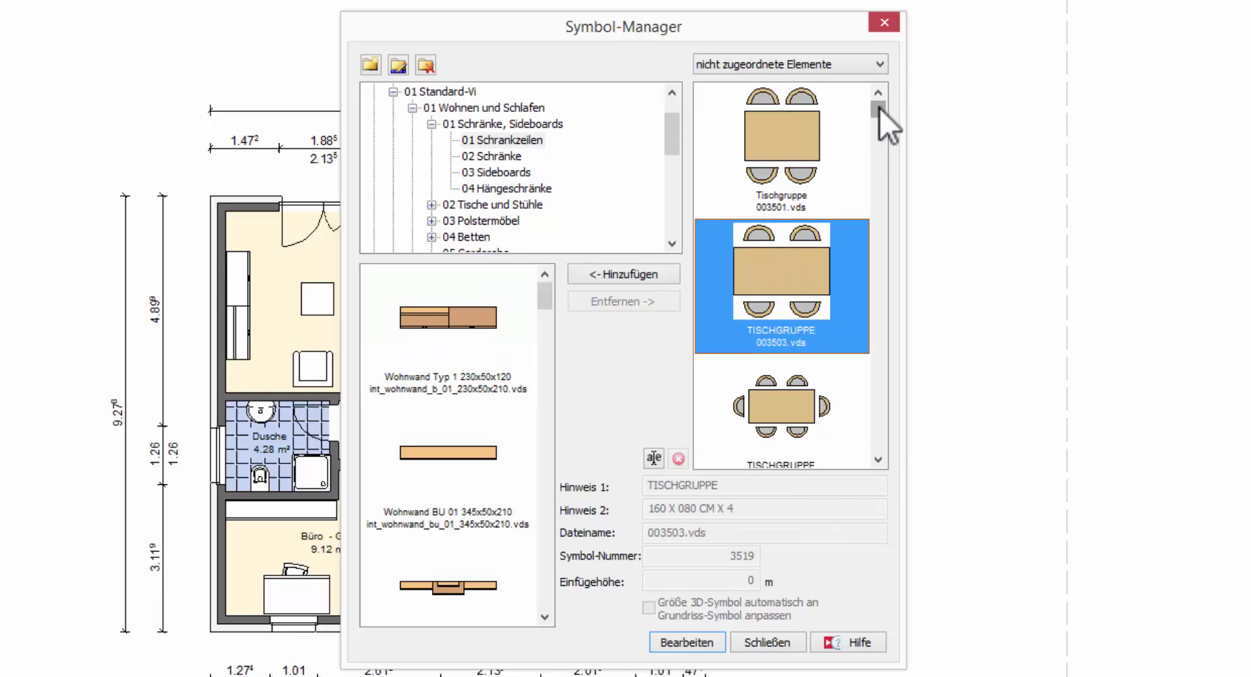
Inspect the editable properties of the TISCHGRUPPE symbol (number 3519), then cancel editing.
drag(881, 109, 882, 197)
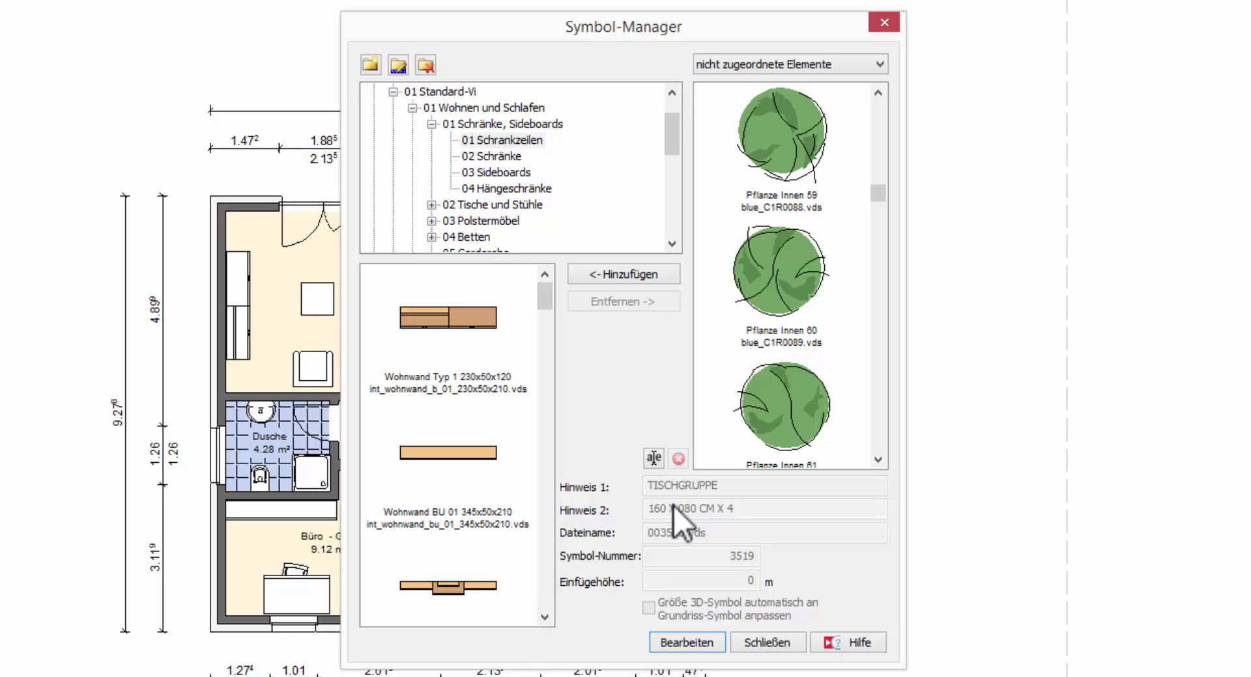
click(655, 464)
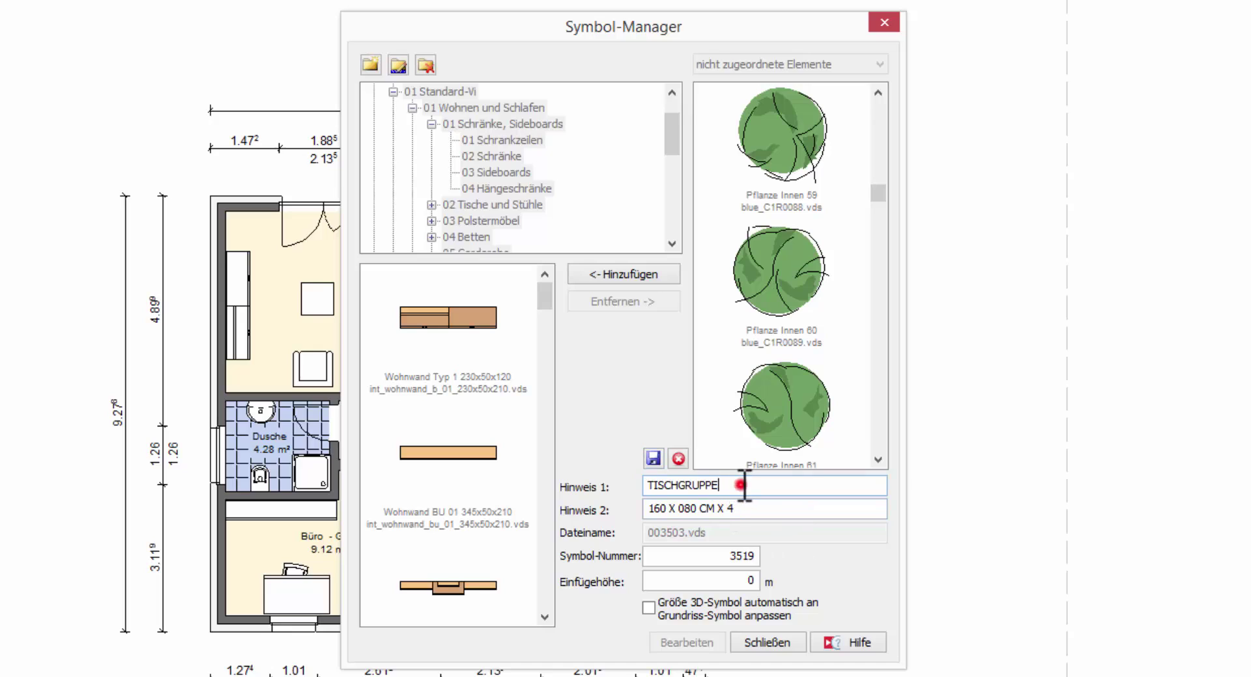
drag(740, 486, 647, 485)
drag(754, 508, 635, 508)
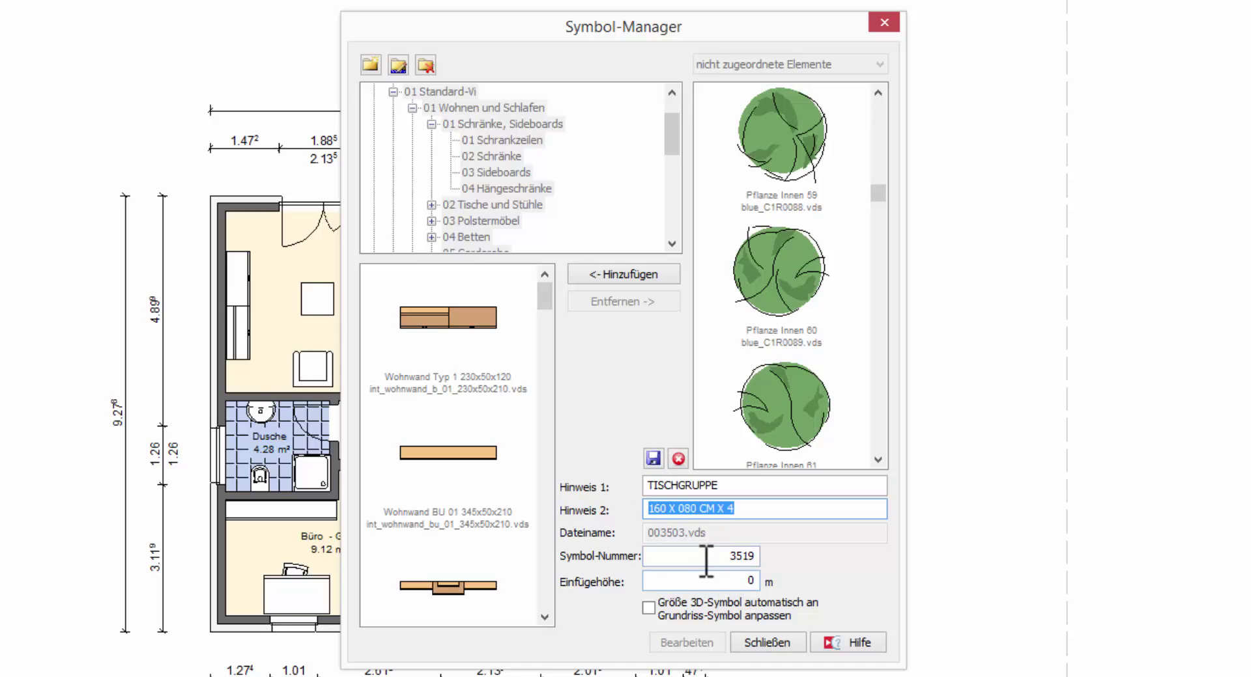
drag(695, 557, 757, 557)
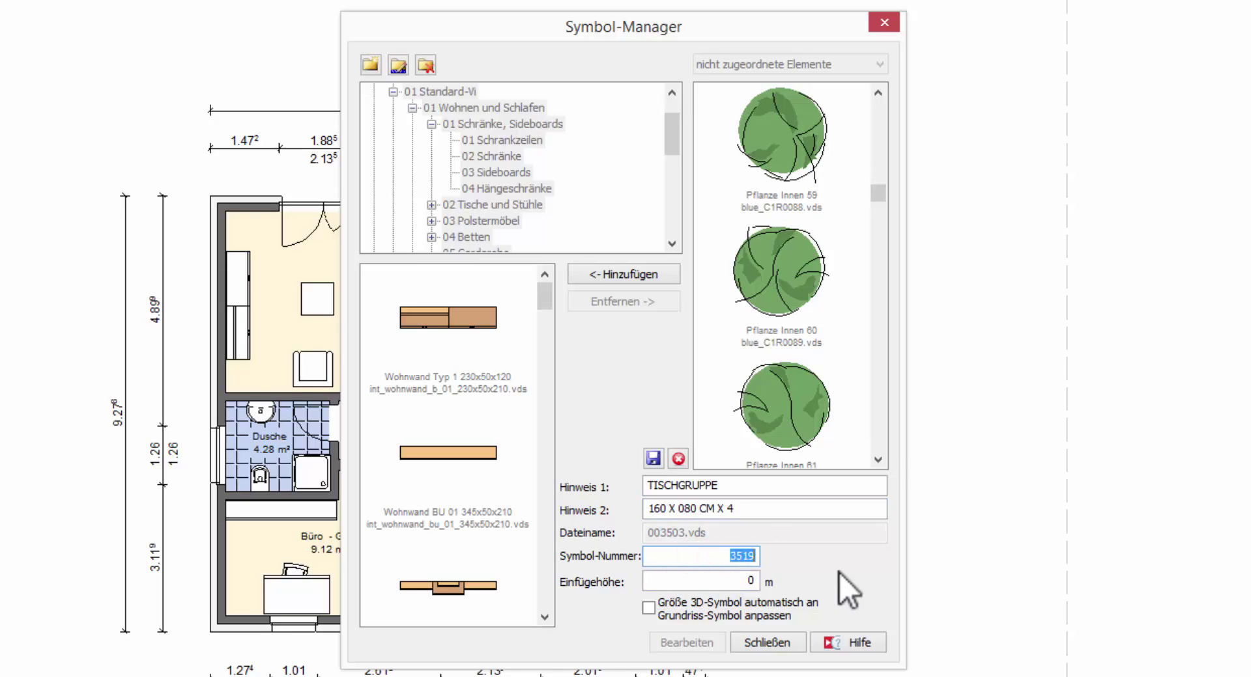
drag(708, 580, 754, 580)
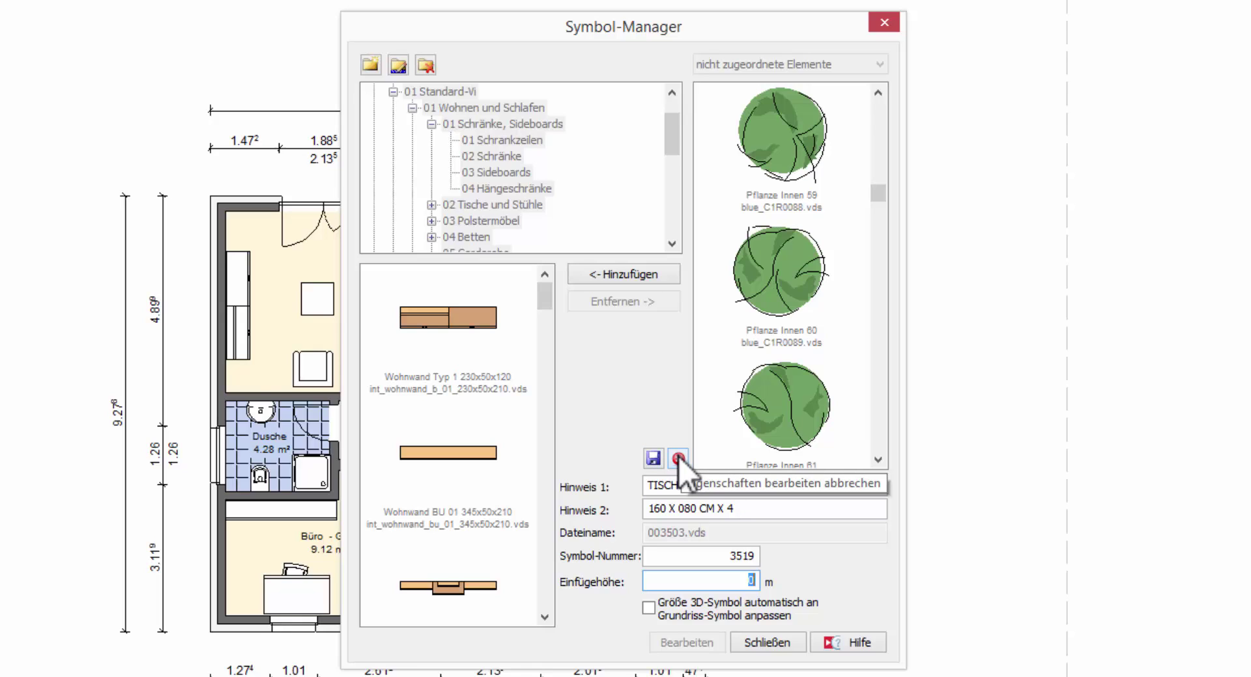
click(679, 458)
click(774, 424)
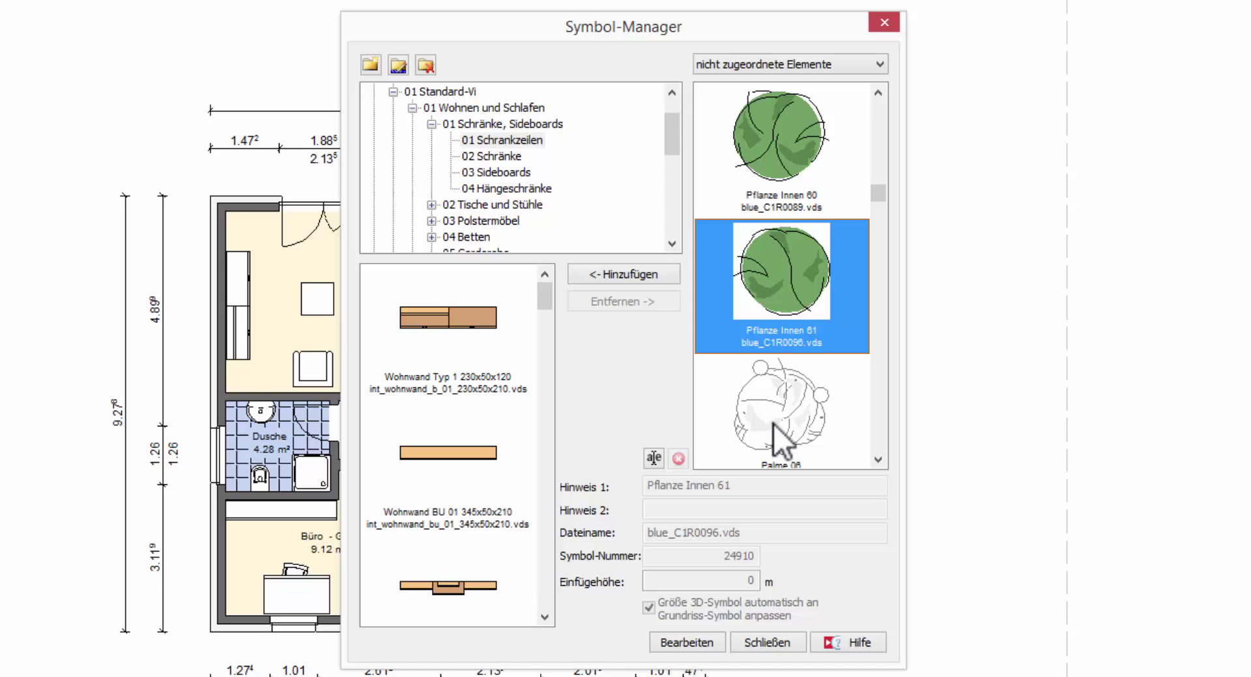
Place the Wohnwand BU 01 wall unit left of the floor plan and zoom in on it.
click(473, 451)
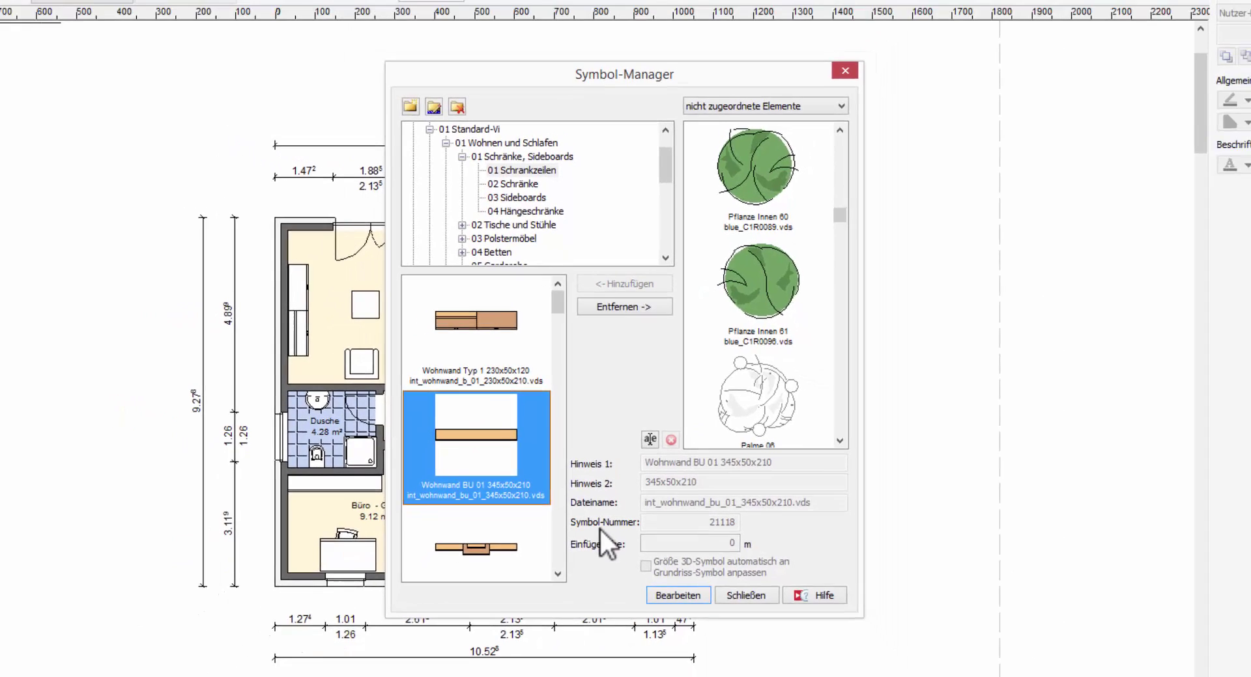
click(661, 541)
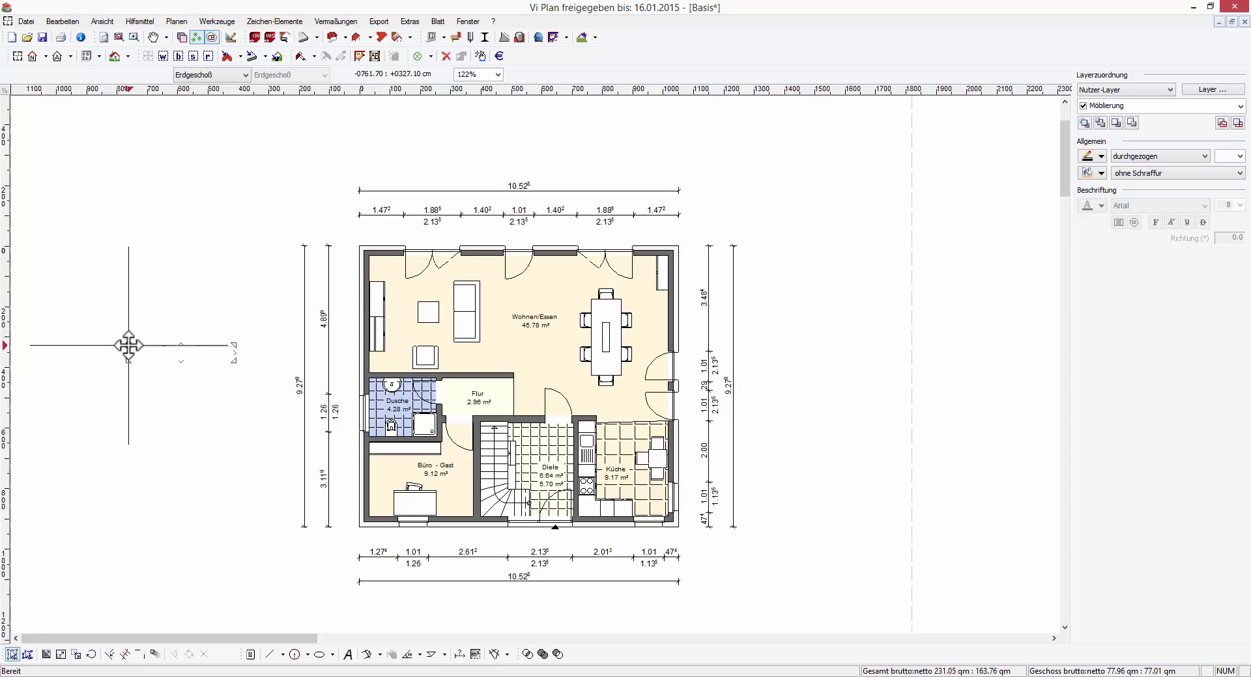
click(129, 345)
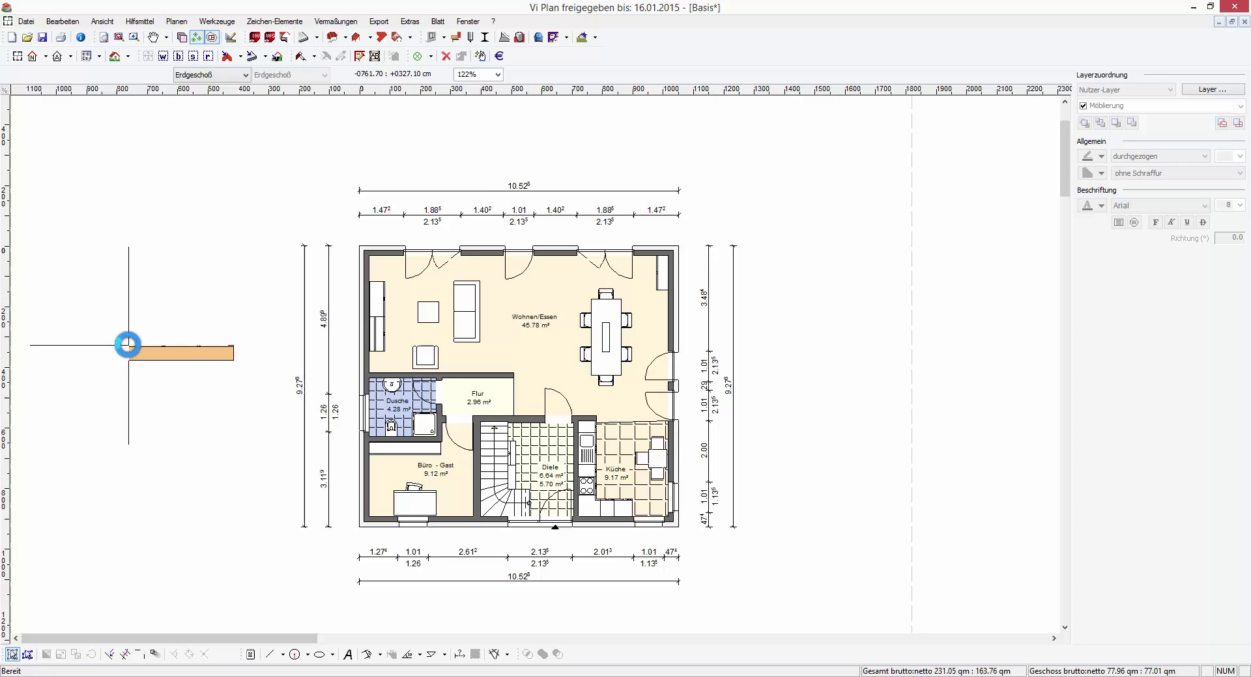
click(134, 37)
drag(112, 317, 265, 395)
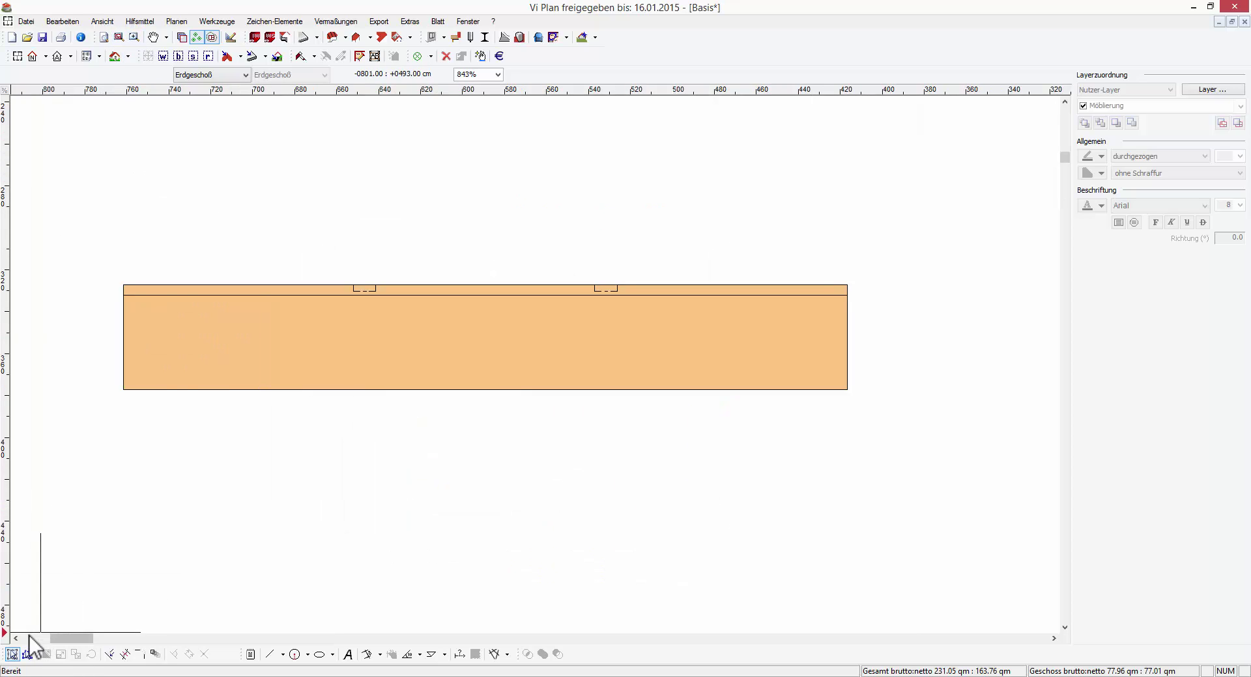
Give the placed wall unit an orange-red fill.
click(13, 655)
click(133, 360)
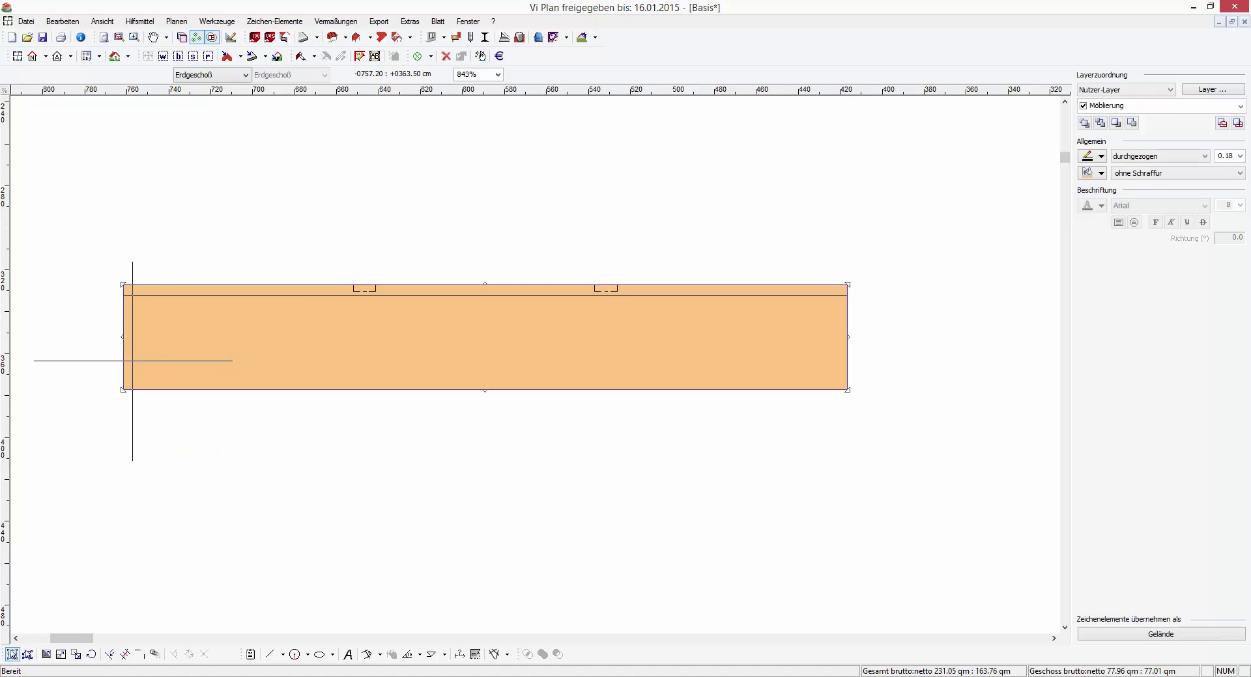
click(1101, 172)
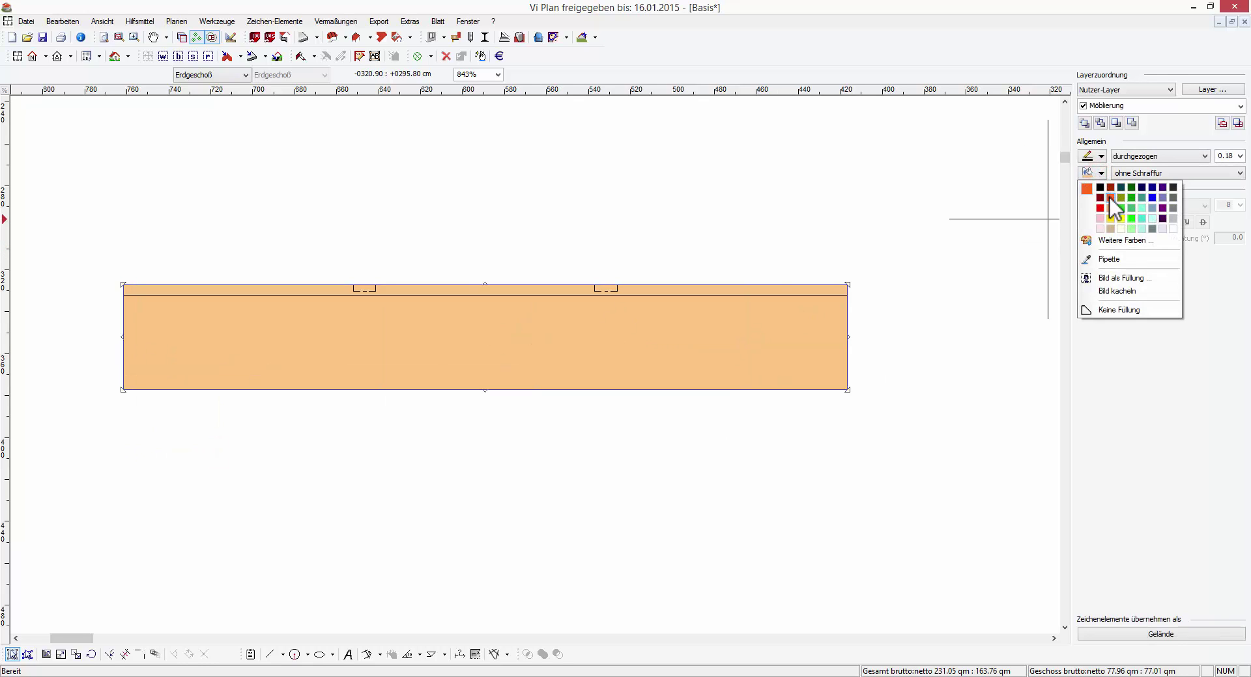
click(1111, 199)
click(1012, 270)
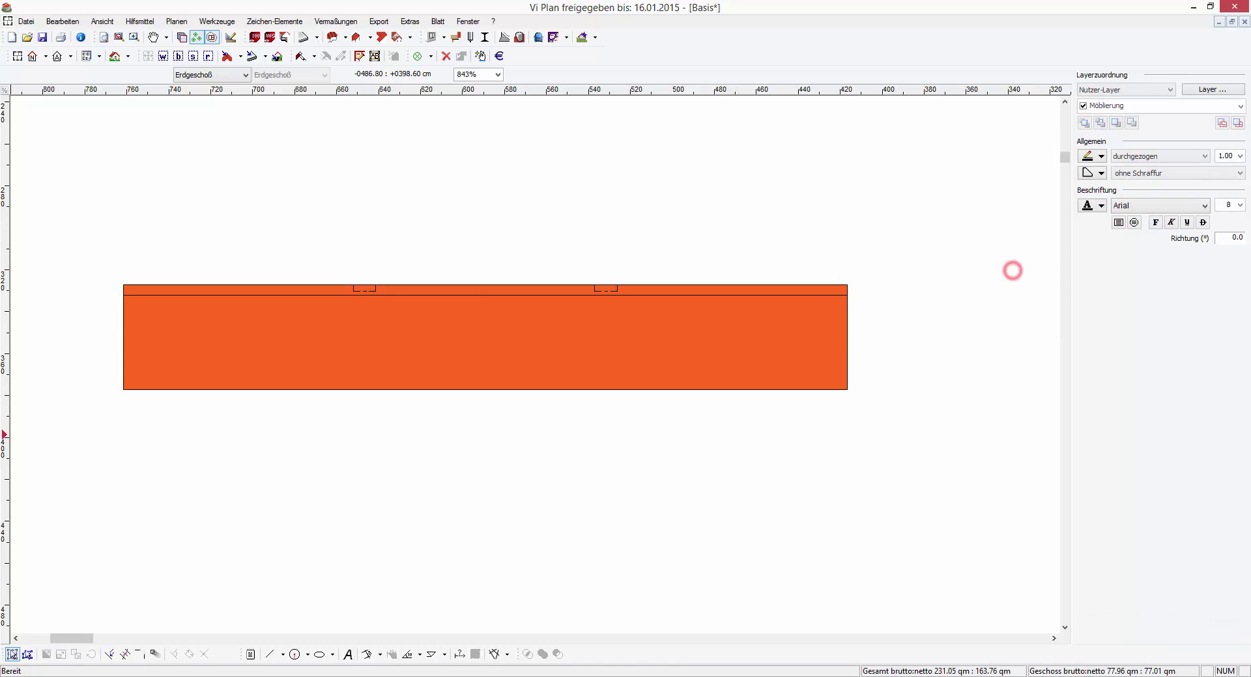
Draw diagonal strokes across the unit and select it together with the strokes.
click(267, 654)
click(177, 359)
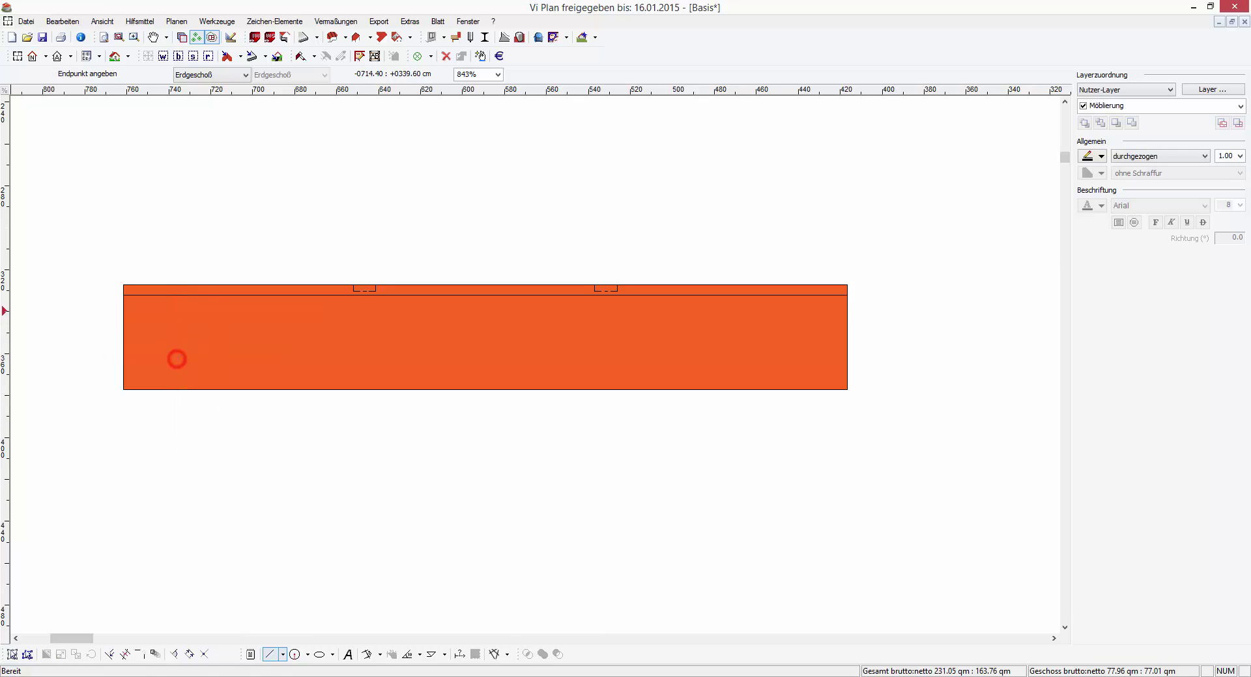
click(12, 654)
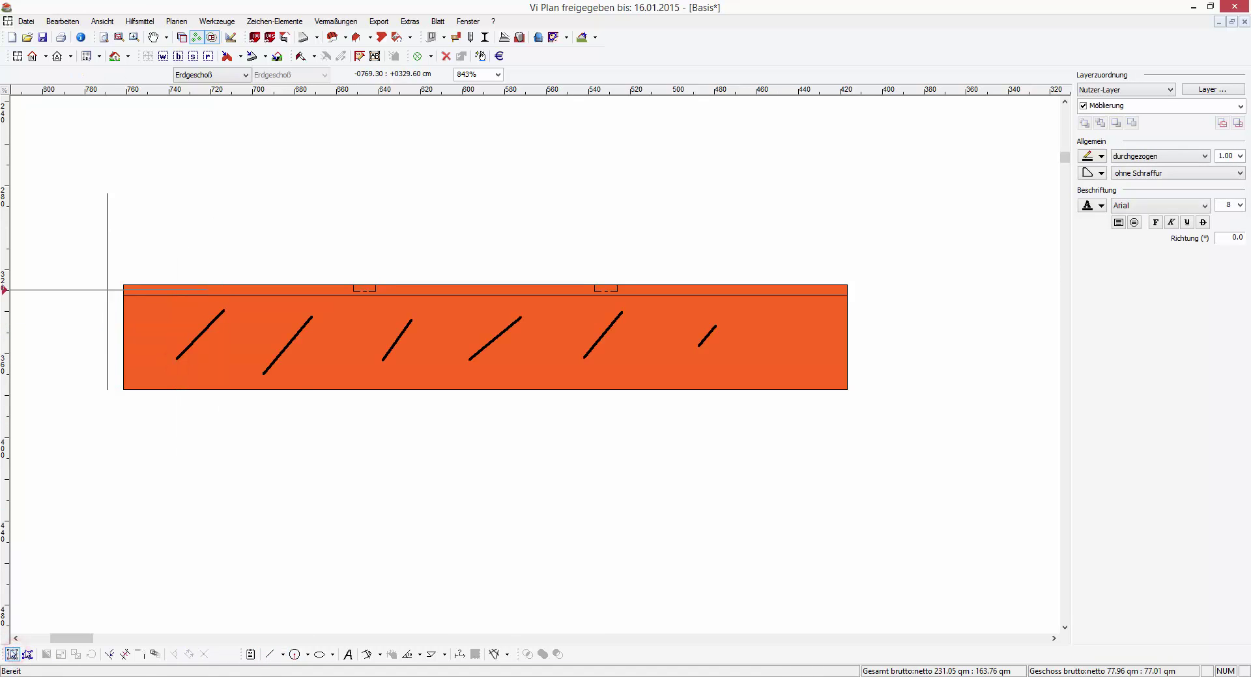
drag(96, 258, 808, 469)
click(62, 20)
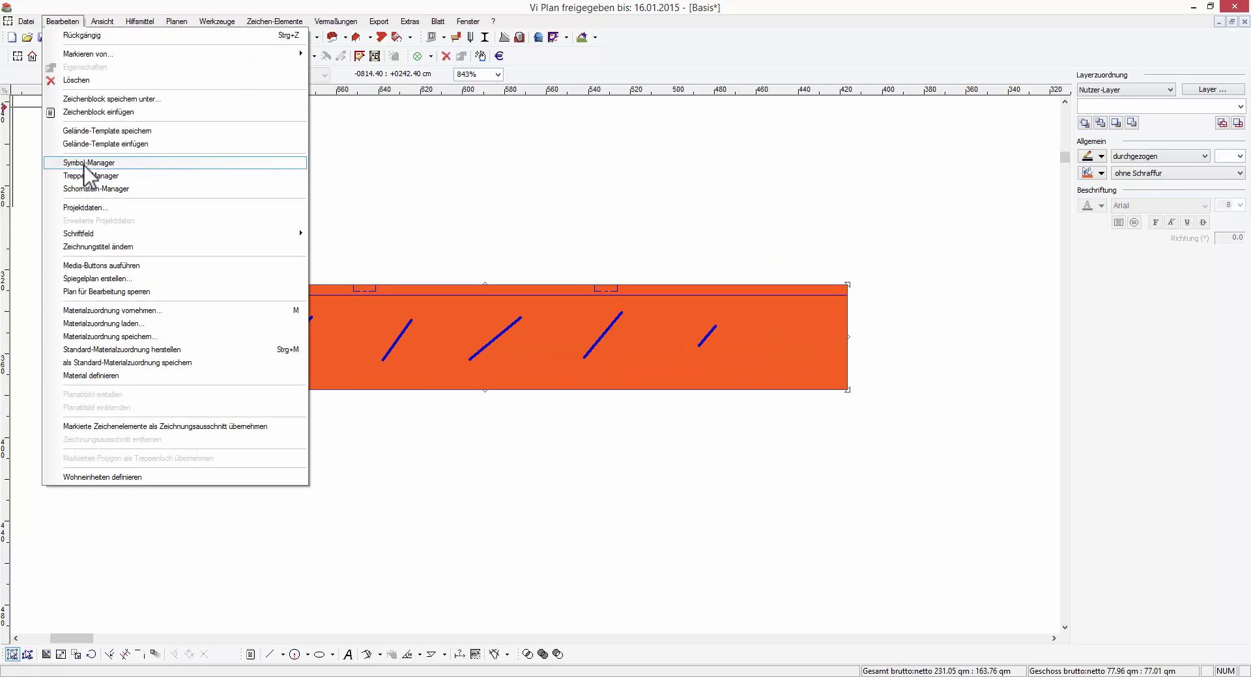
Open the Symbol-Manager on the Bemusterung > 00 Firmenspezifisch folder.
click(84, 163)
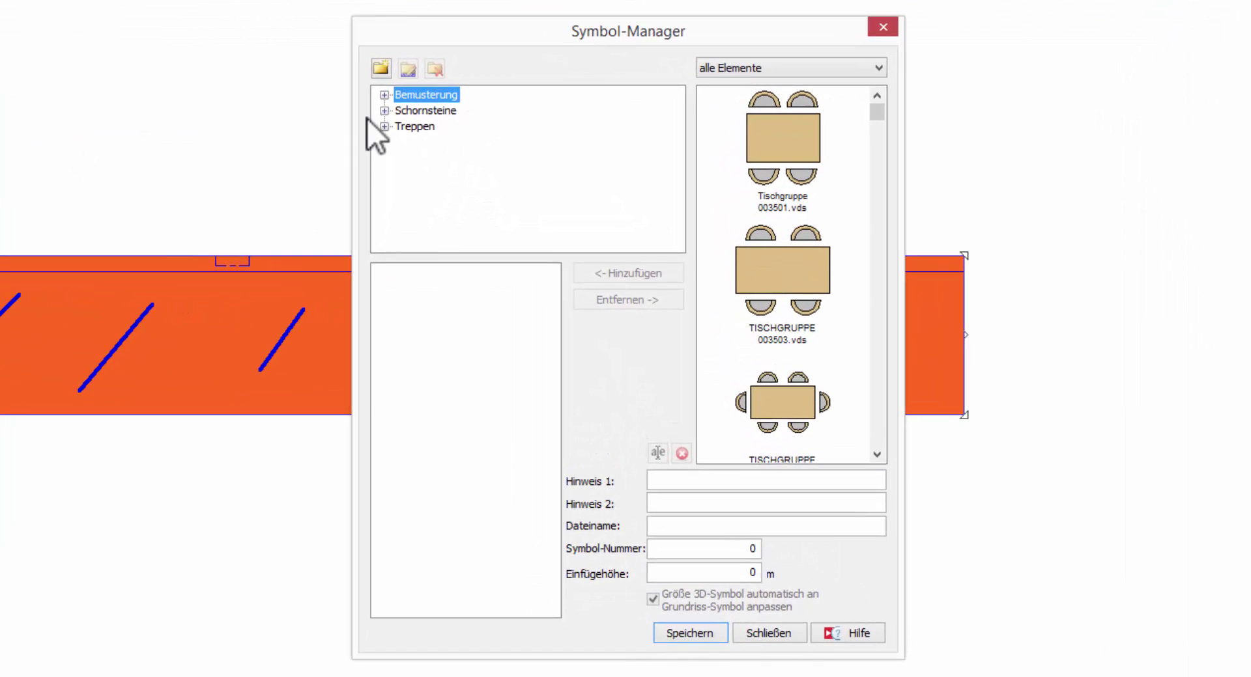
click(385, 95)
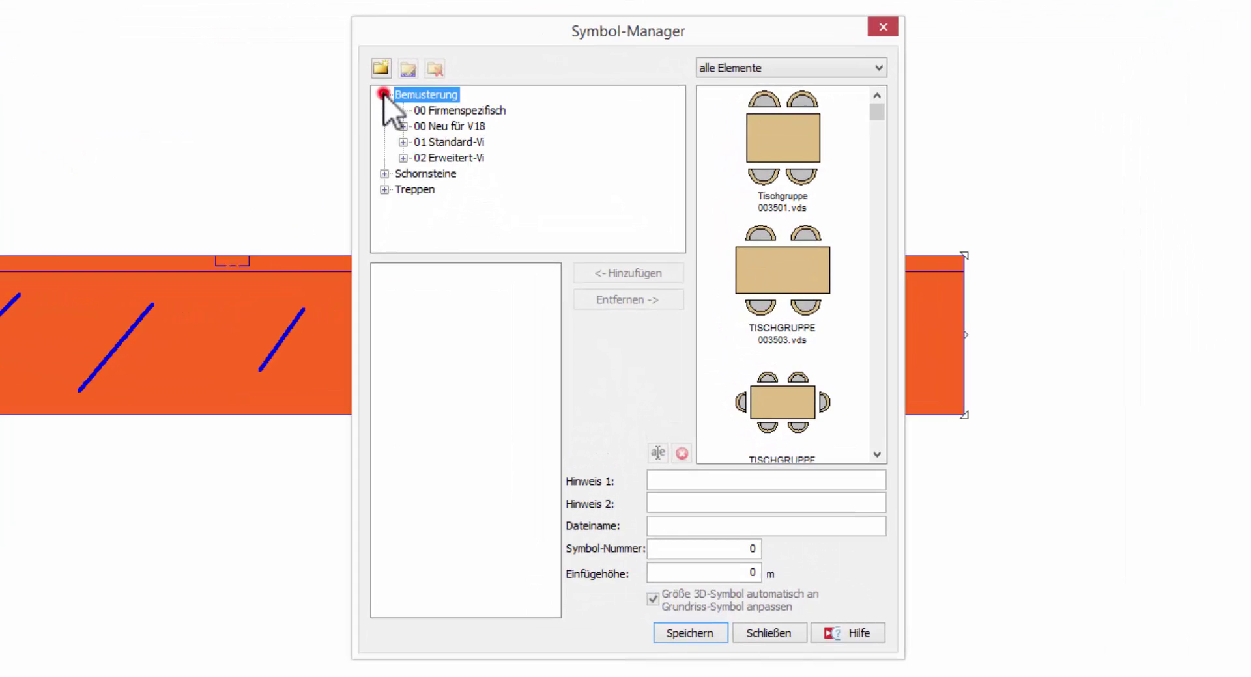
click(443, 110)
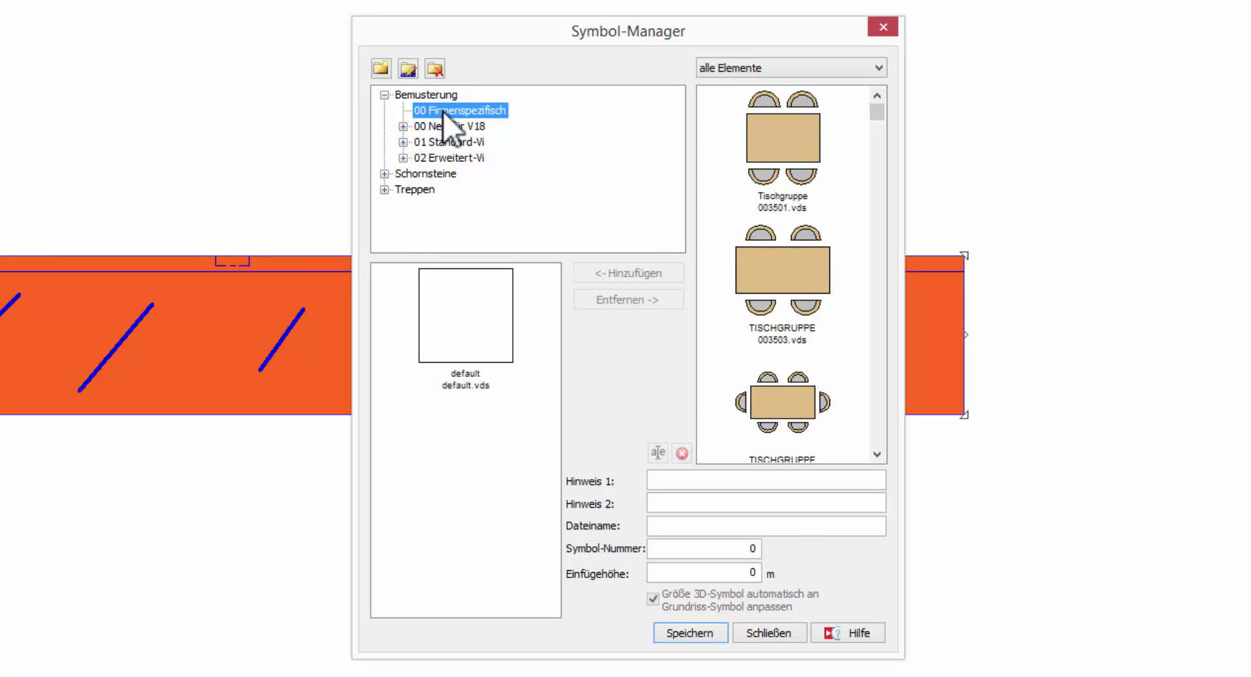
Enter both notes as 'test', file name testSymbol and symbol number 08154711.
click(686, 484)
text(test)
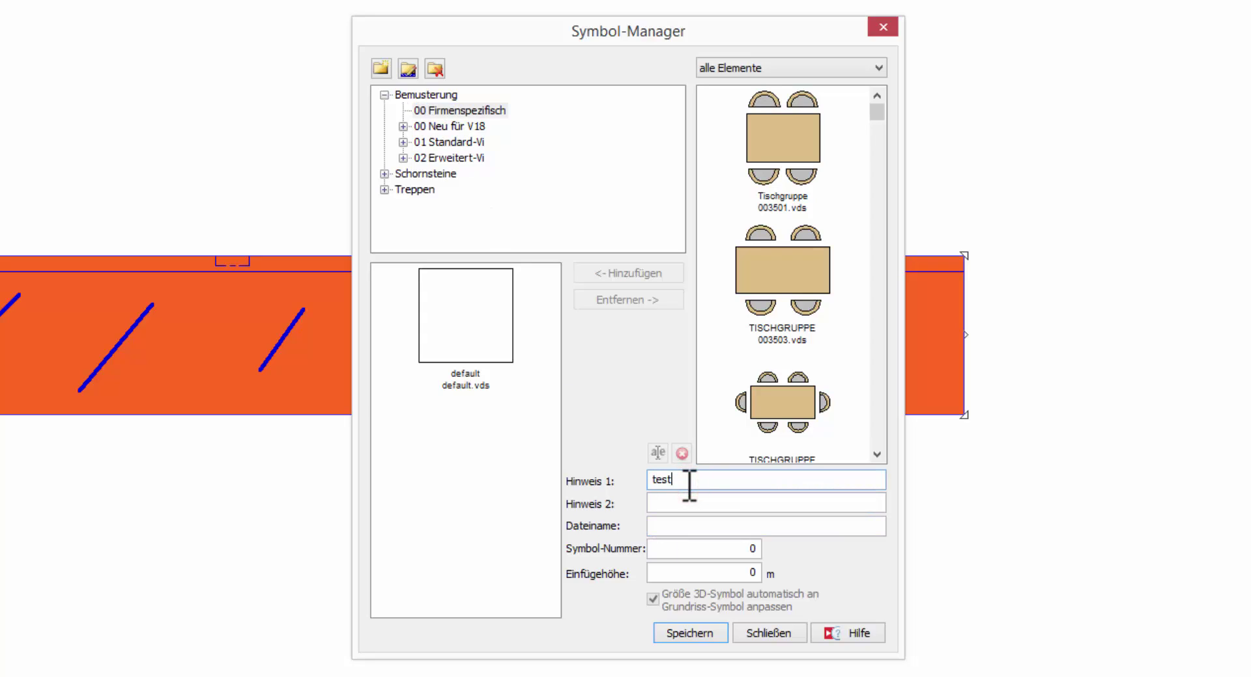
key(Tab)
text(test)
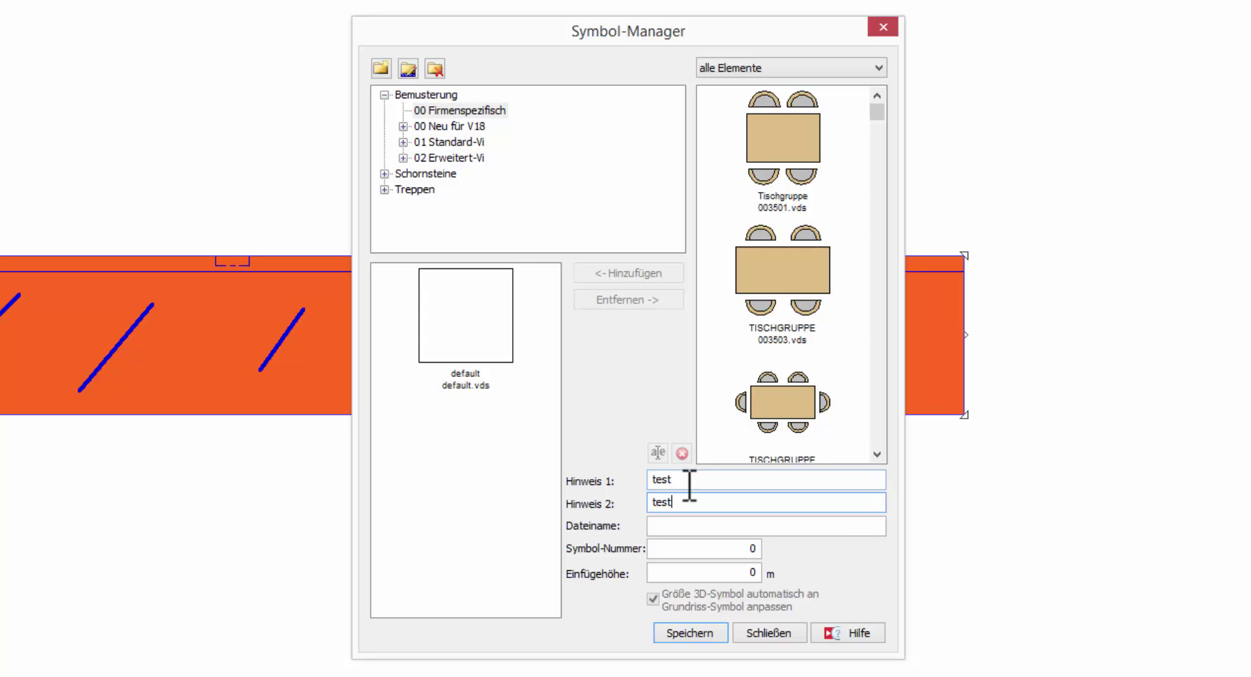
key(Tab)
text(tes)
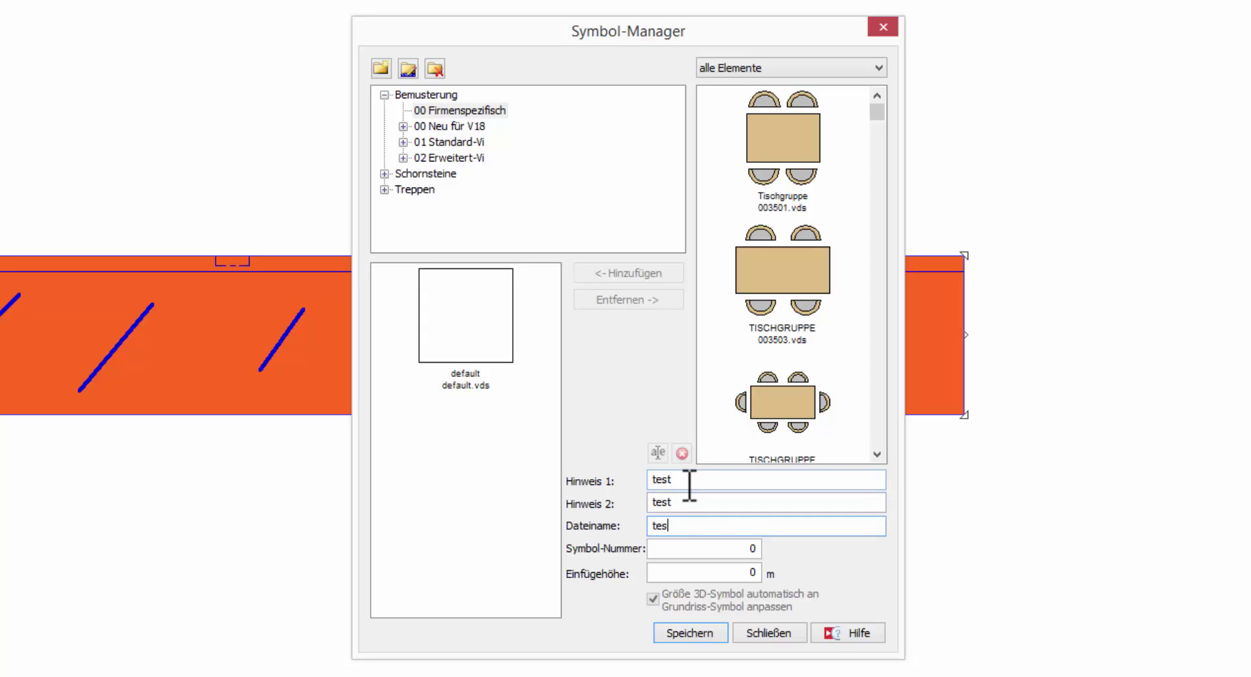
text(tSymb)
text(ol)
key(Tab)
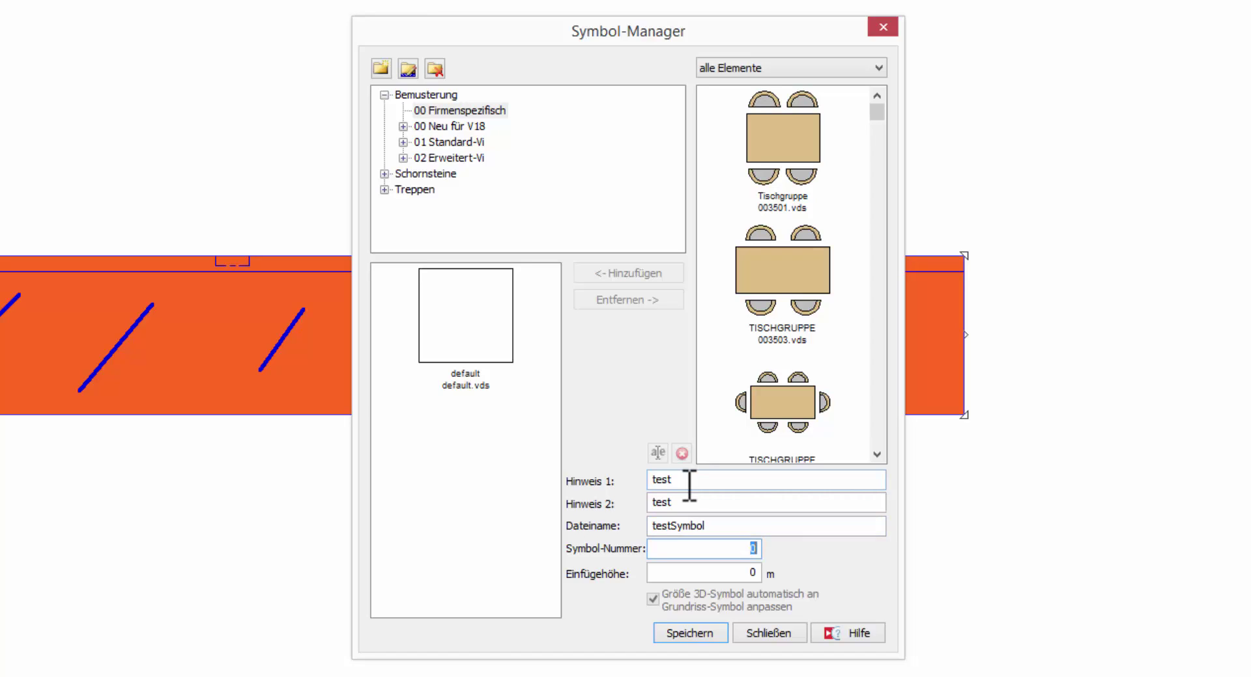
text(0815)
text(4711)
double_click(750, 573)
Save testSymbol, then remove it from 00 Firmenspezifisch and select it in the full list.
key(Return)
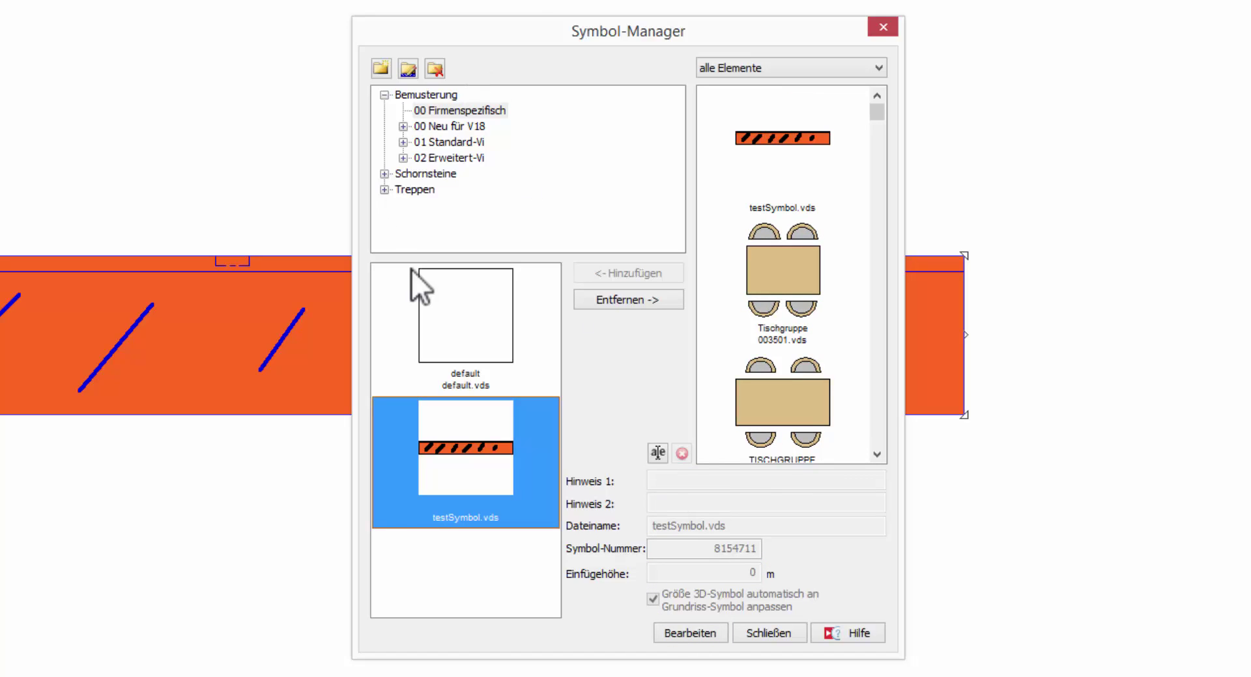
click(631, 300)
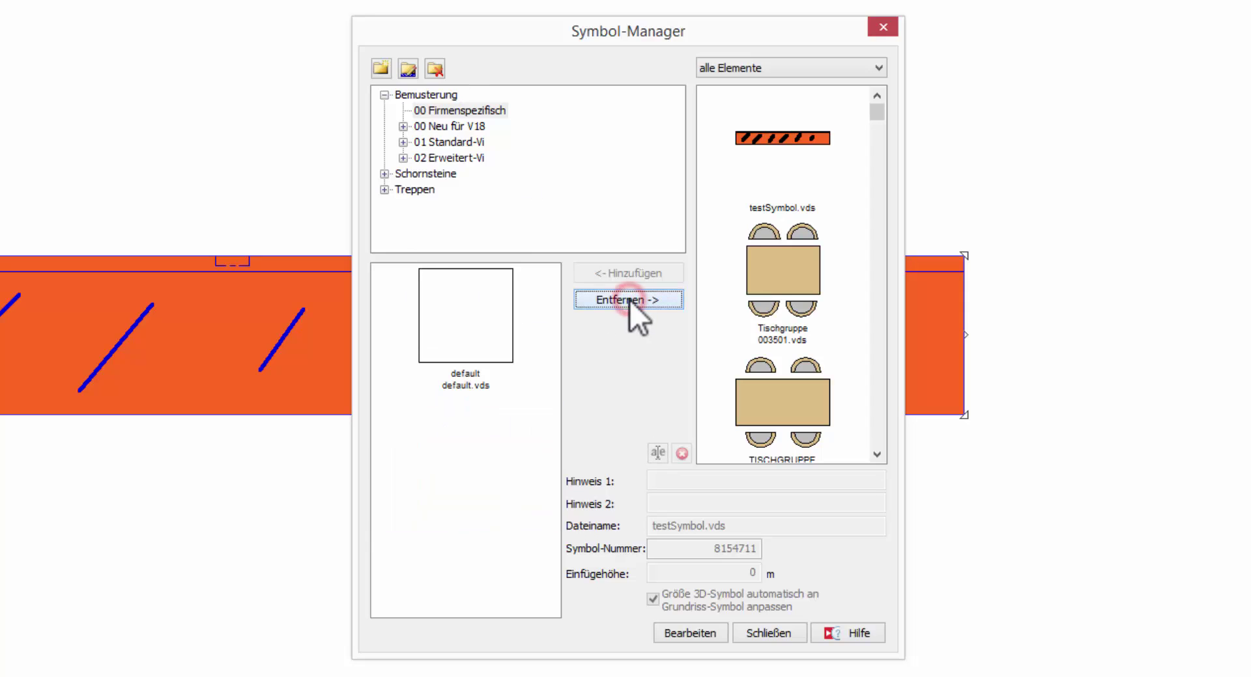
click(803, 141)
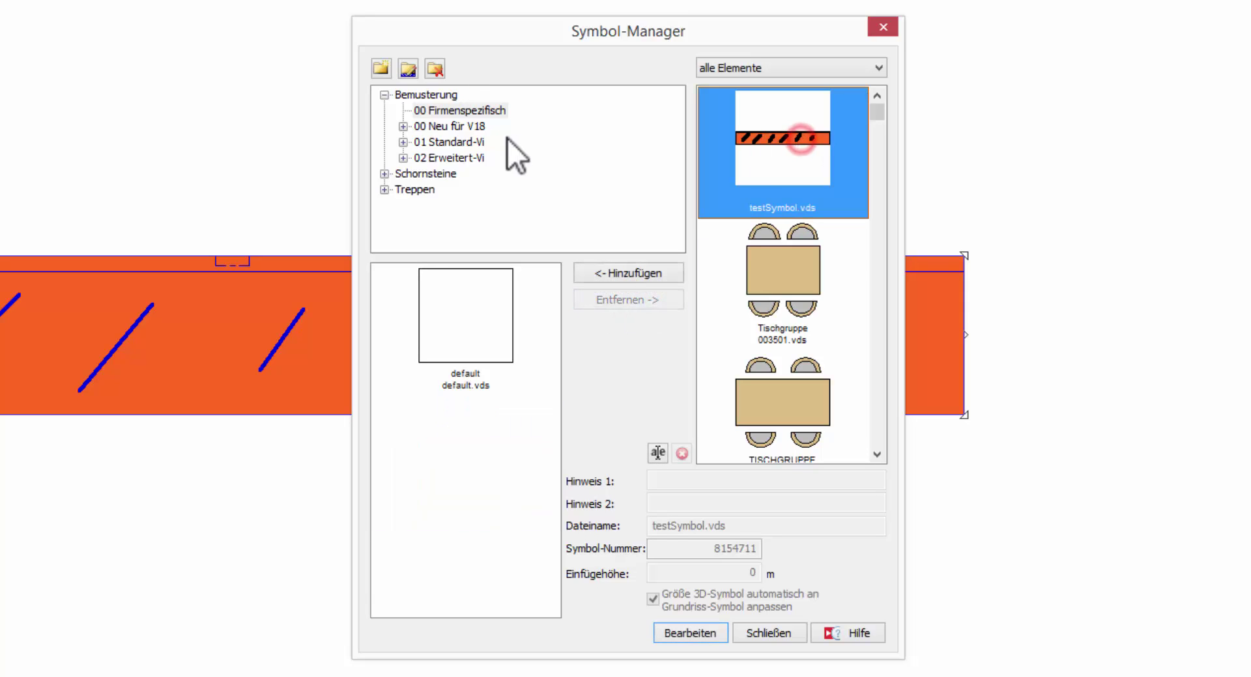
click(400, 142)
click(402, 96)
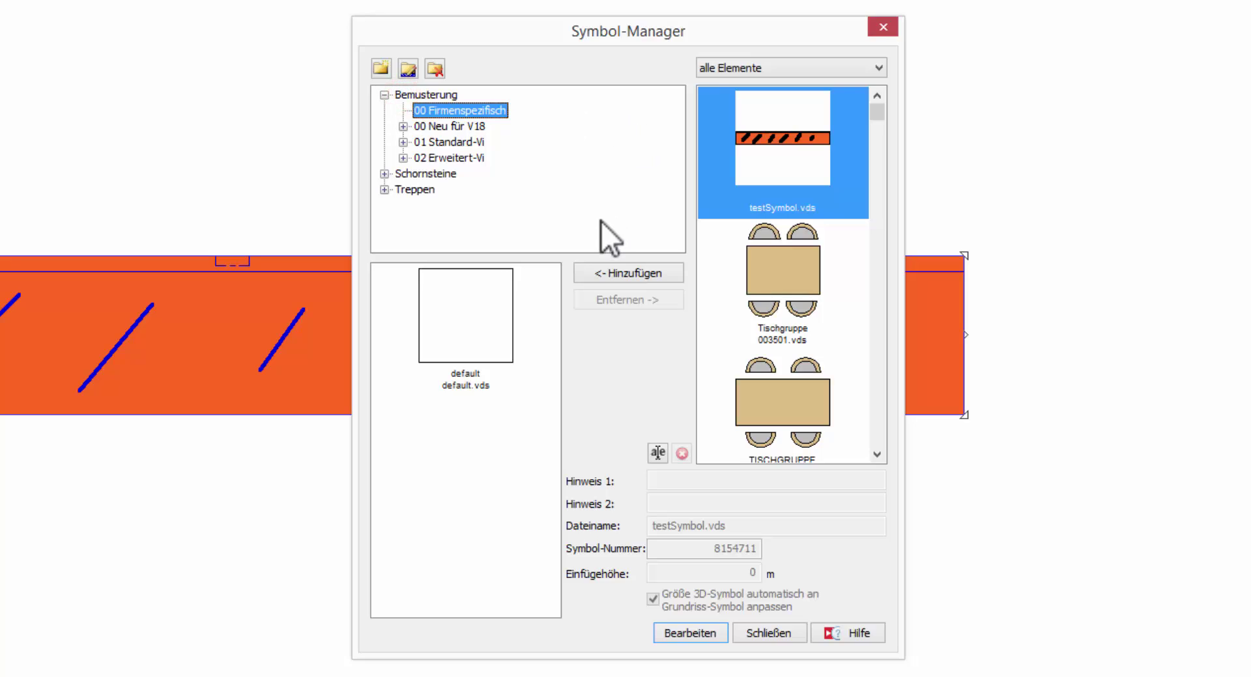